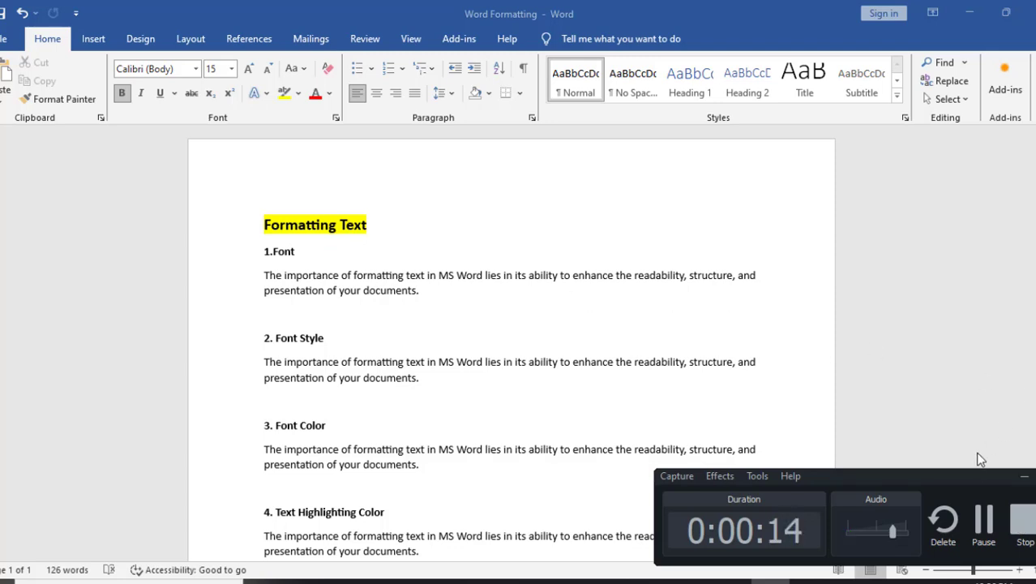
left_click(1018, 478)
left_click(297, 256)
scroll(319, 268, "down", 1)
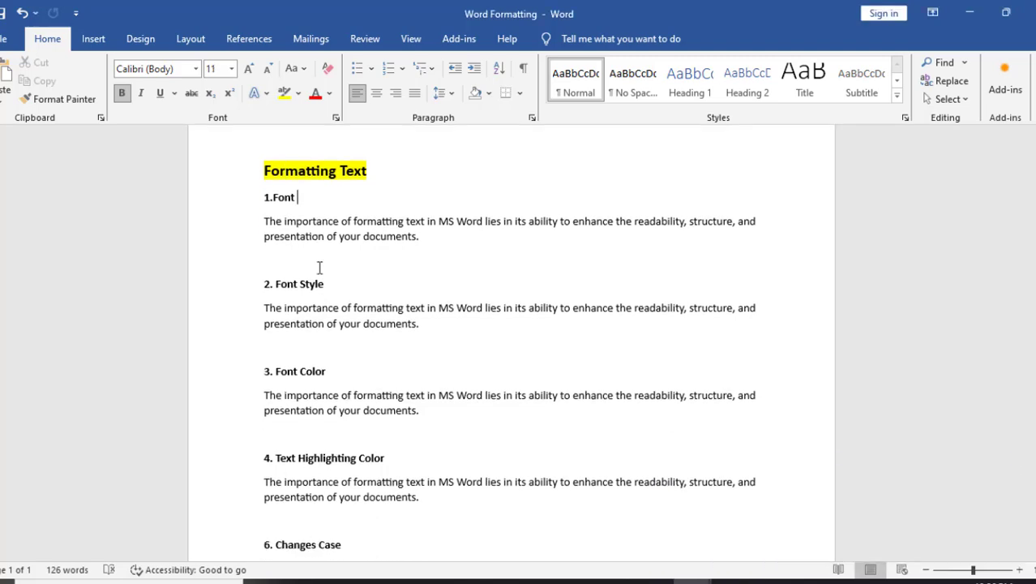
left_click_drag(257, 185, 447, 384)
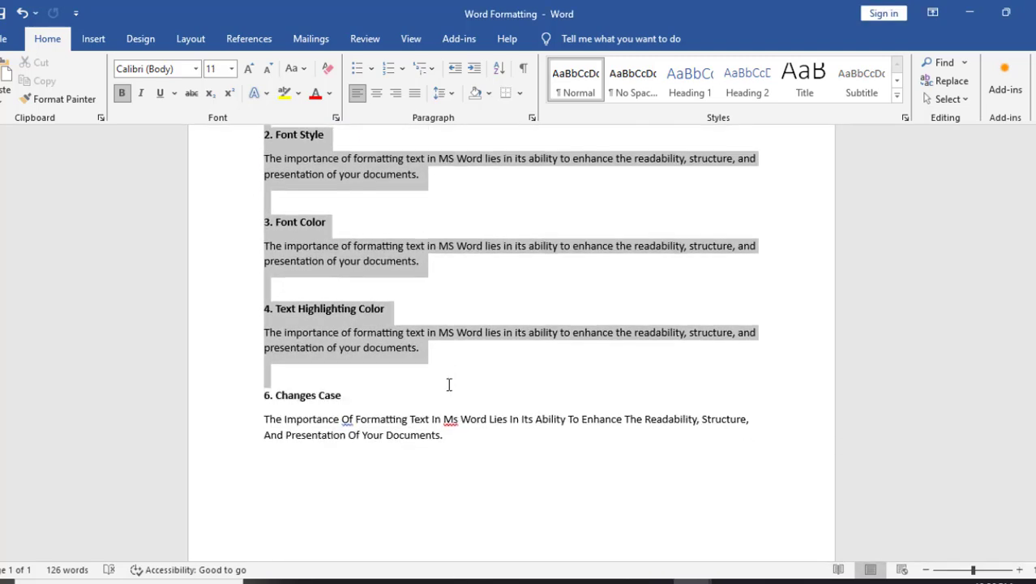
Renumber the "Changes Case" heading as 5 so the section numbers run consecutively.
left_click(365, 293)
scroll(358, 307, "up", 2)
scroll(369, 345, "down", 2)
scroll(379, 357, "up", 2)
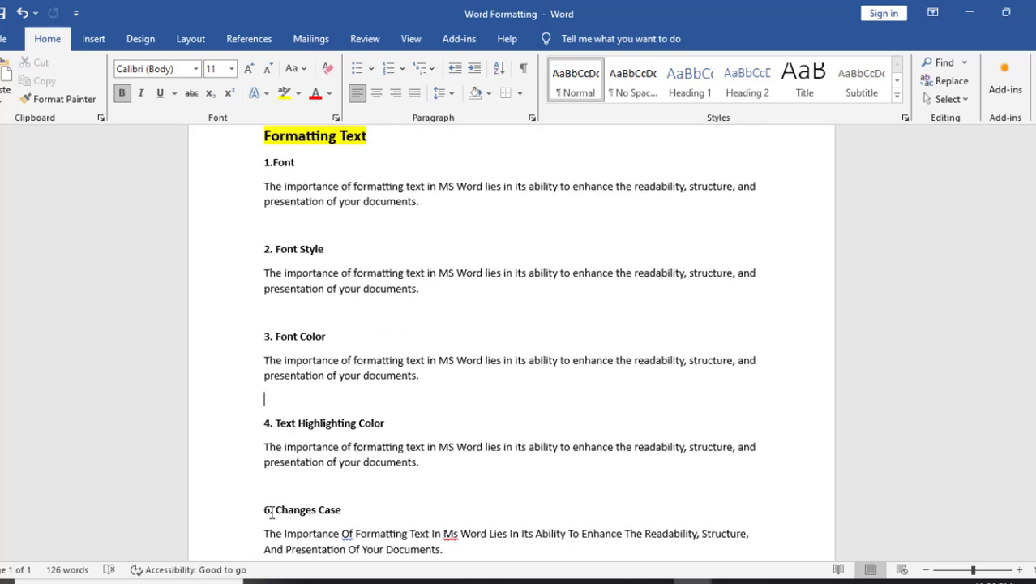
key("BackSpace")
type("5")
Look through the document's sections on Font, Font Style, Font Color, Text Highlighting Color and Changes Case.
scroll(324, 316, "up", 2)
left_click_drag(249, 260, 446, 301)
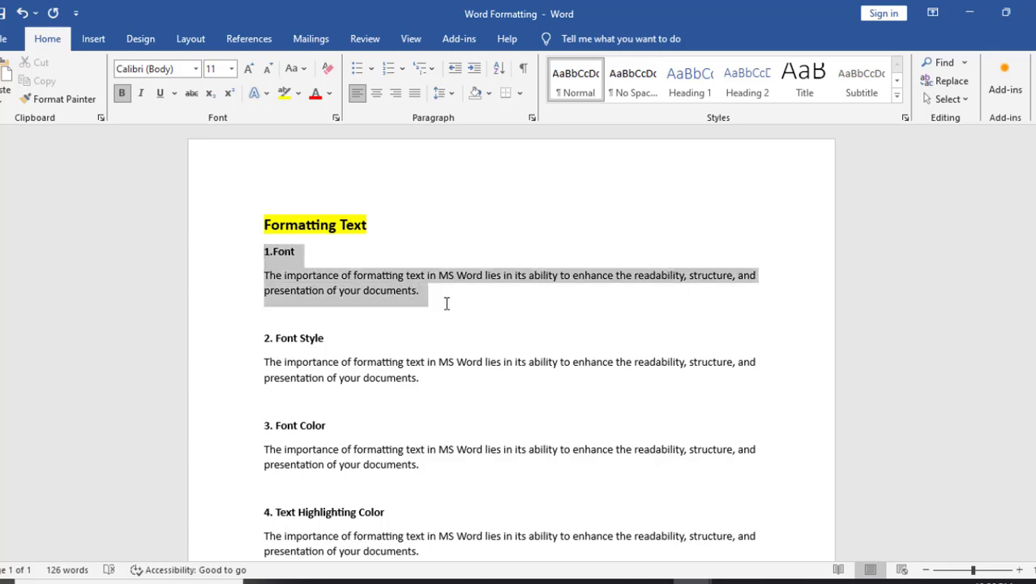
scroll(407, 328, "down", 2)
left_click_drag(261, 261, 418, 301)
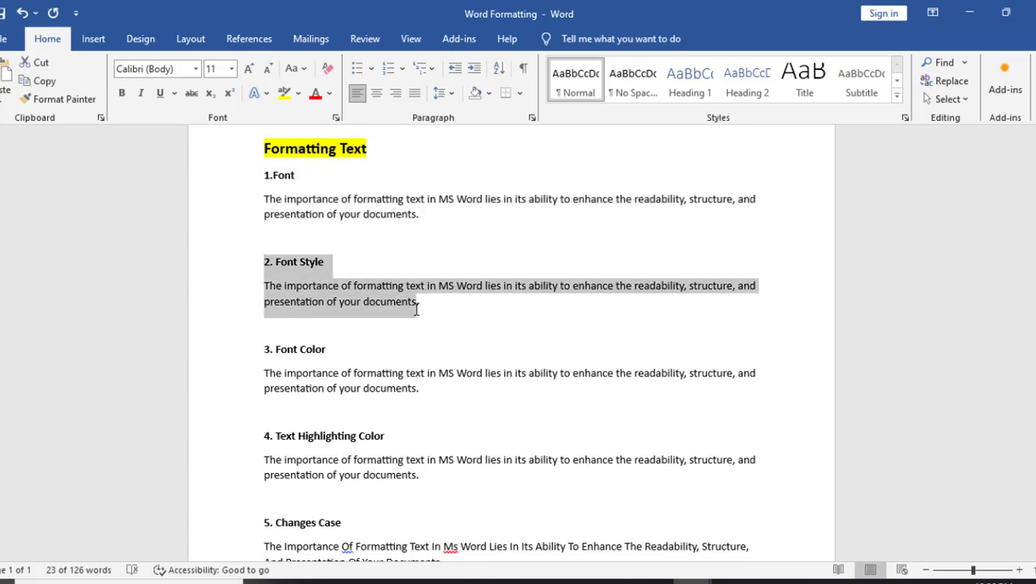
scroll(411, 320, "down", 1)
left_click_drag(262, 309, 430, 356)
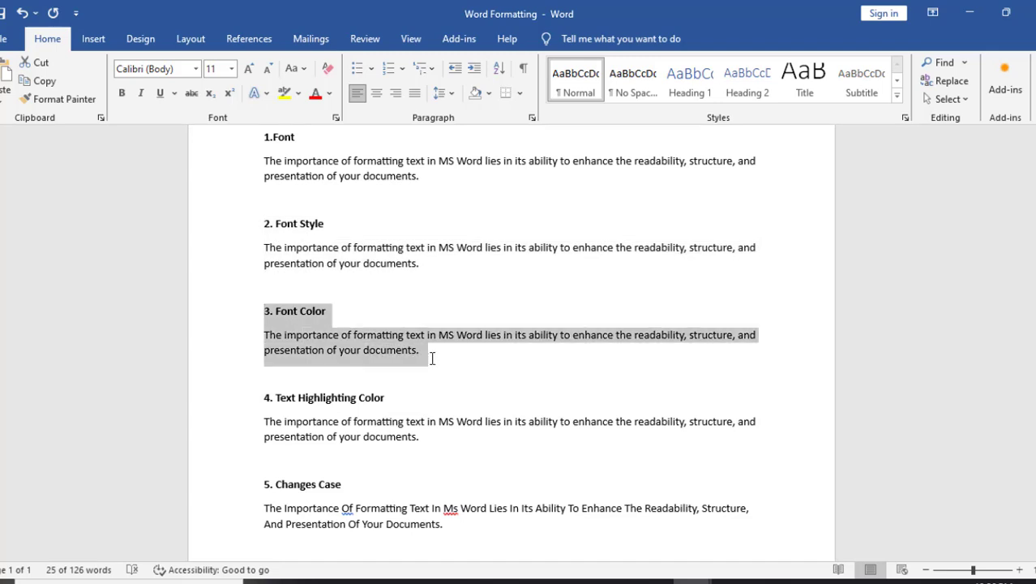
scroll(432, 358, "down", 2)
left_click_drag(262, 318, 434, 364)
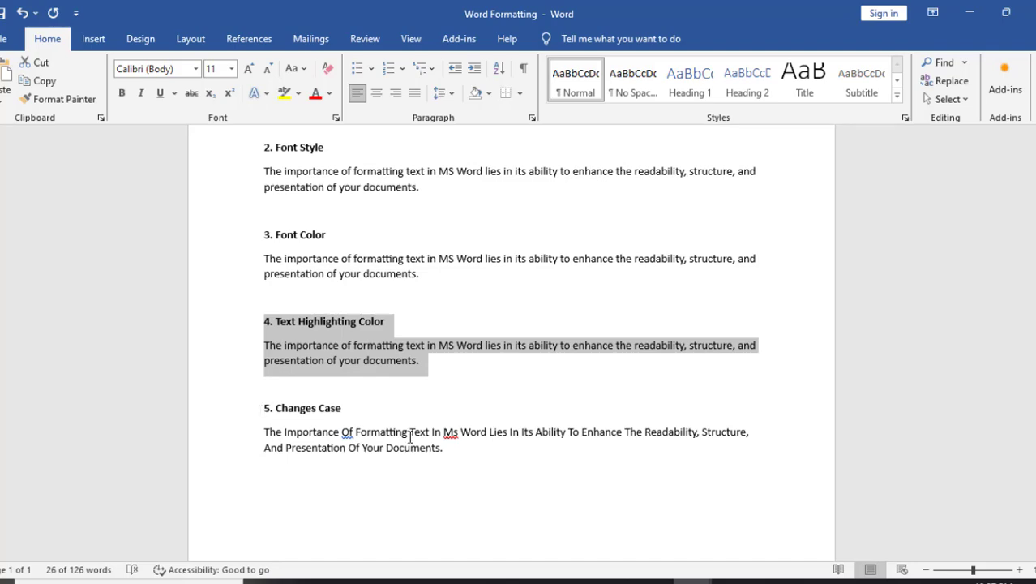
left_click(393, 412)
scroll(397, 414, "up", 5)
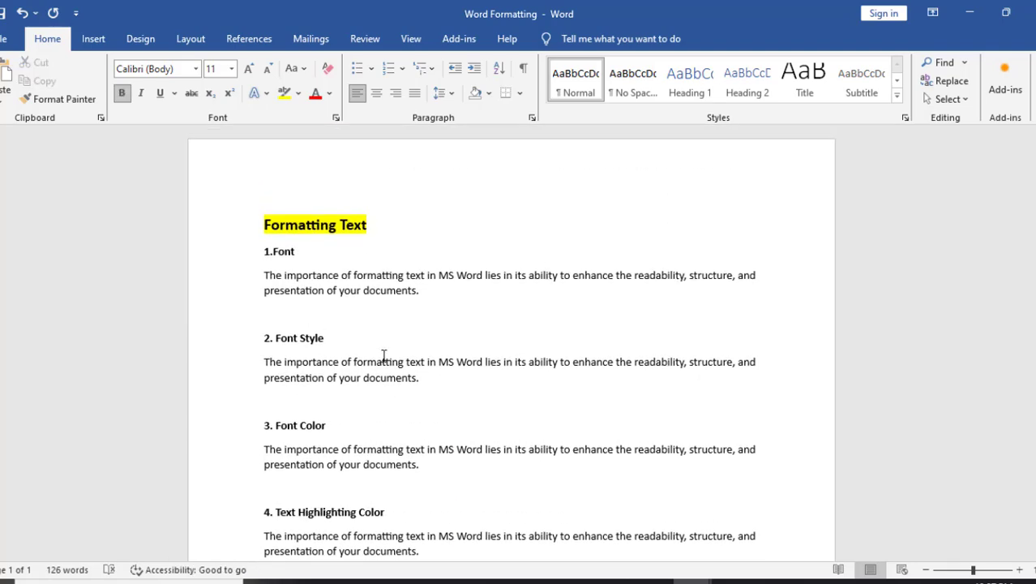
Browse the list of available fonts from the first entries to the end, without choosing one.
left_click(332, 280)
scroll(395, 359, "up", 3, "ctrl")
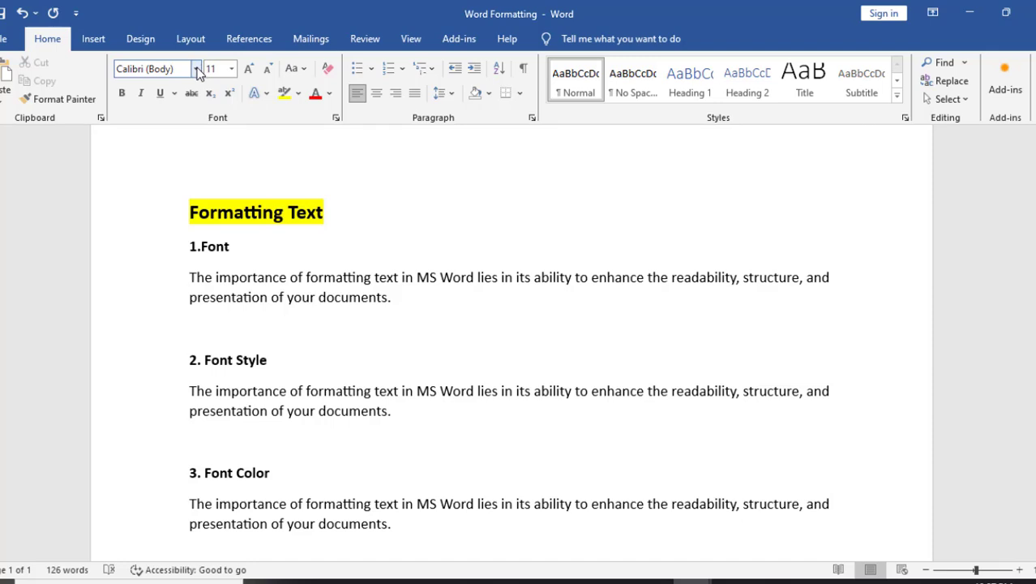
left_click(59, 39)
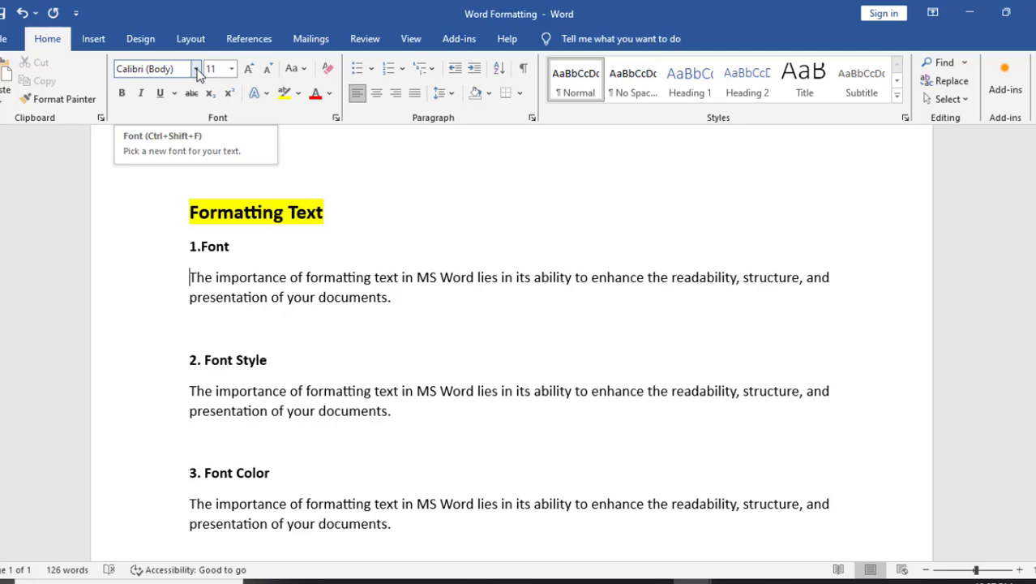
left_click(197, 70)
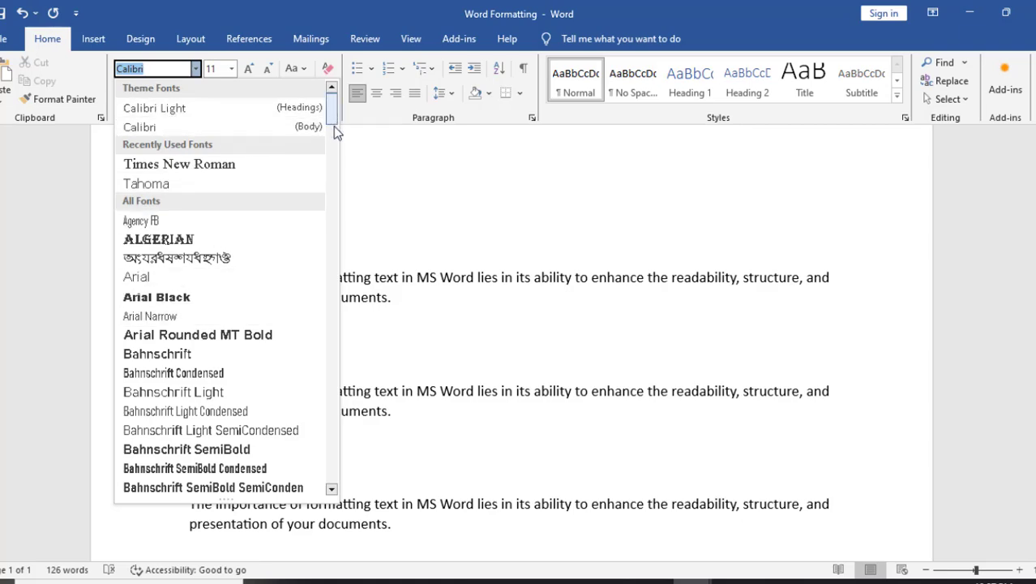
scroll(323, 165, "down", 15)
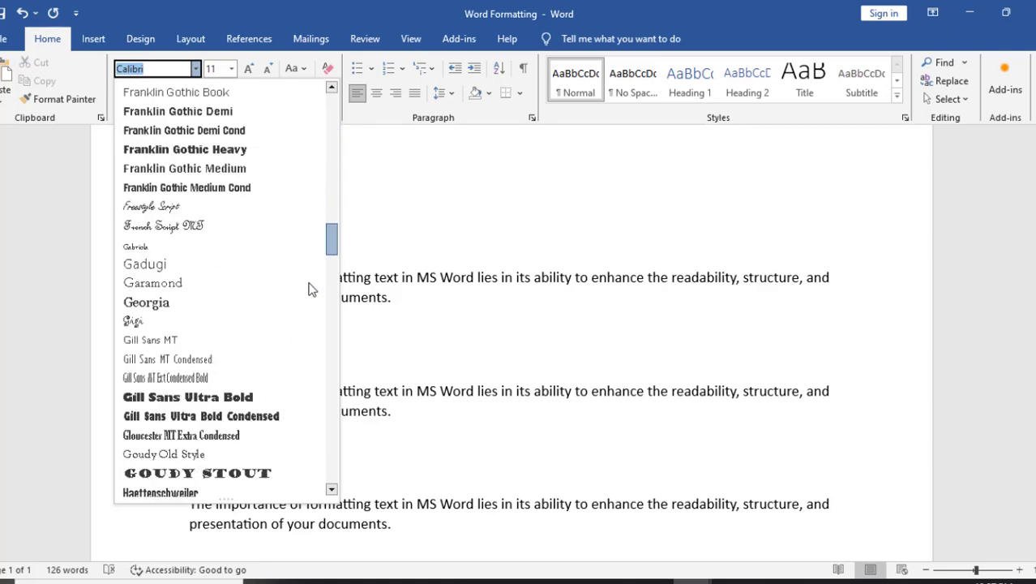
scroll(310, 289, "down", 20)
scroll(350, 303, "up", 20)
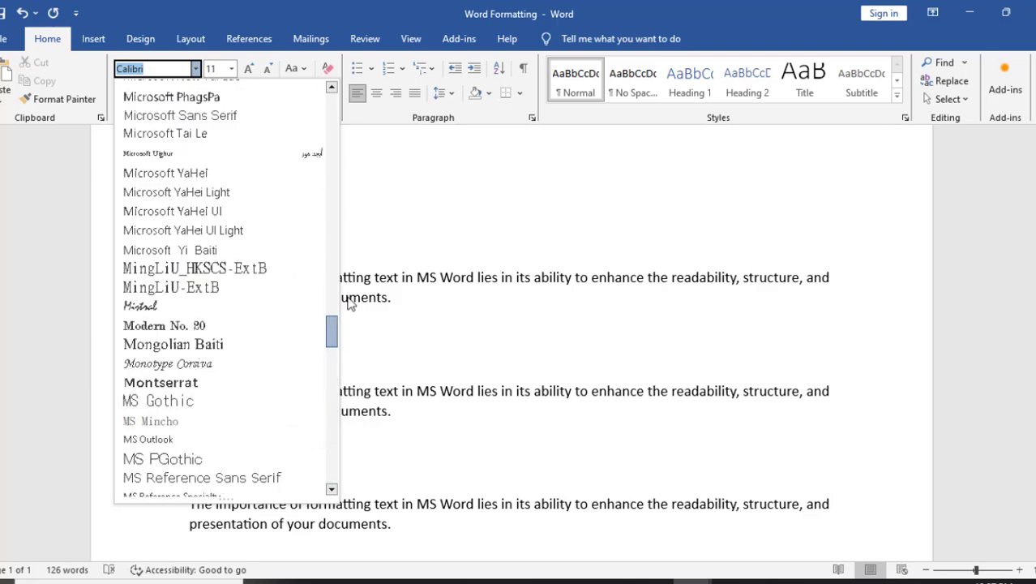
left_click_drag(332, 336, 373, 476)
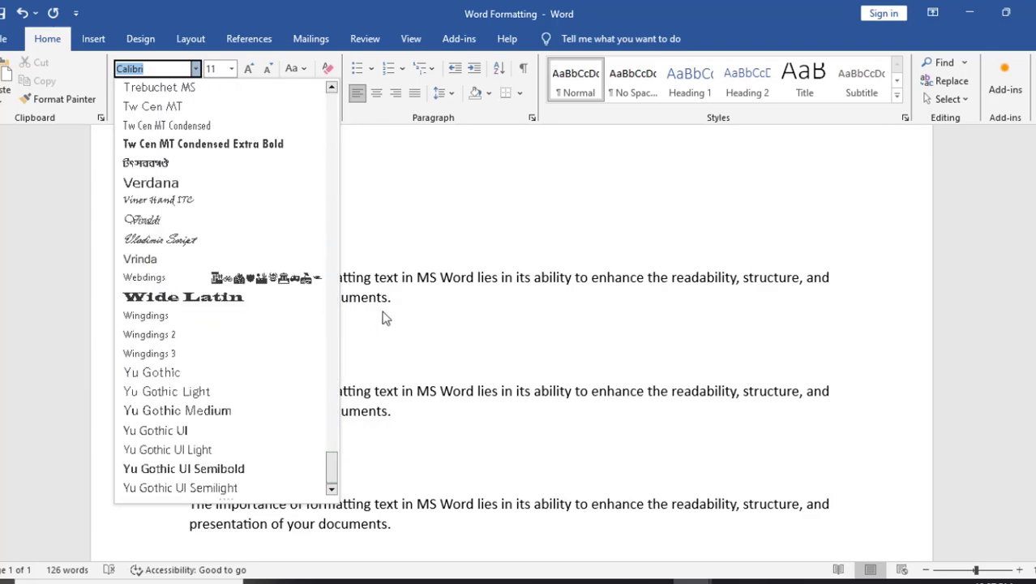
left_click(380, 180)
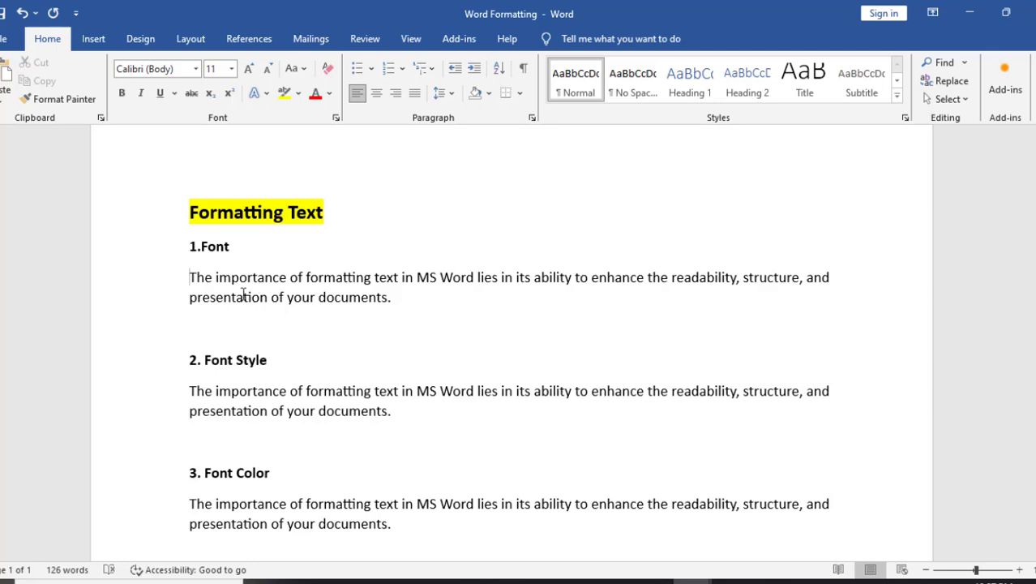
Set the font of the body paragraph under "1.Font" to Bahnschrift SemiBold Condensed.
left_click(240, 279)
triple_click(245, 284)
left_click(360, 298)
left_click_drag(419, 303, 173, 276)
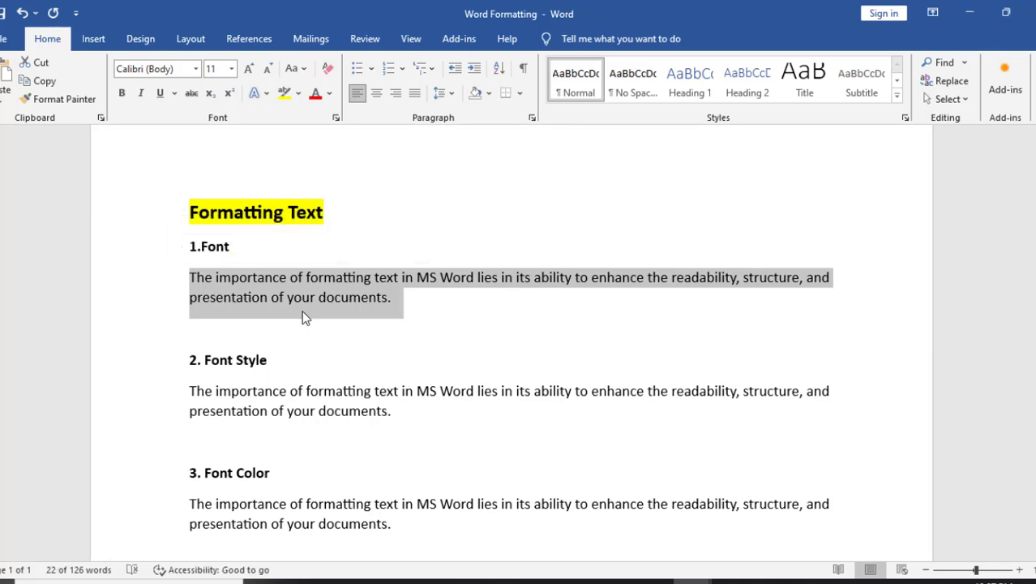
key("ctrl+d")
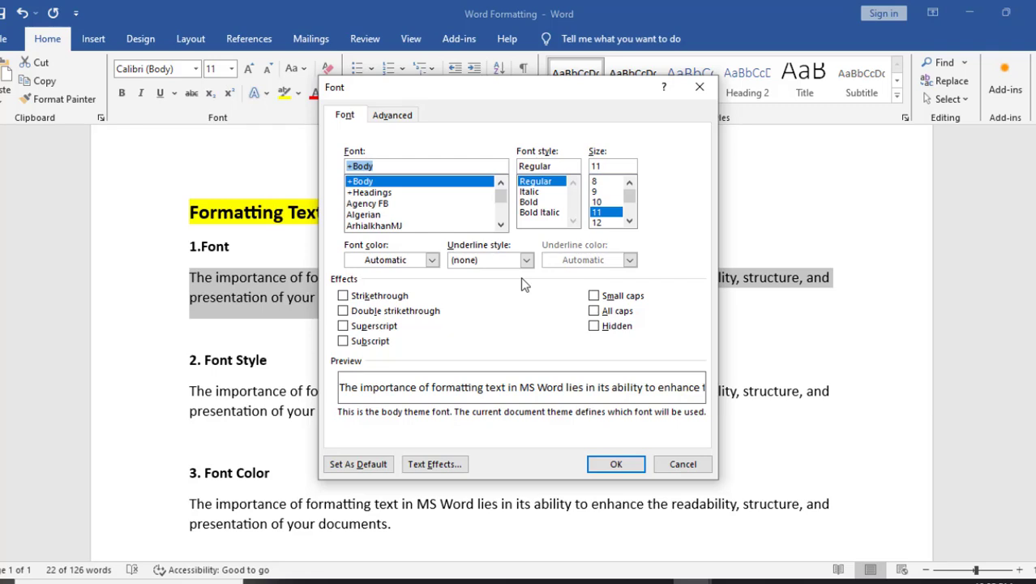
key("Down")
key("Down")
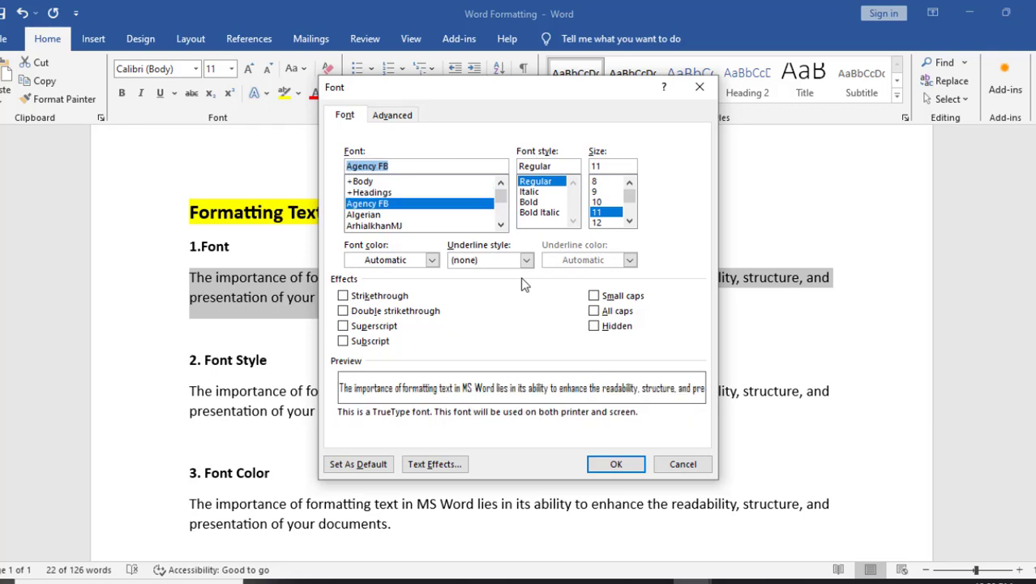
key("Down")
key("Down")
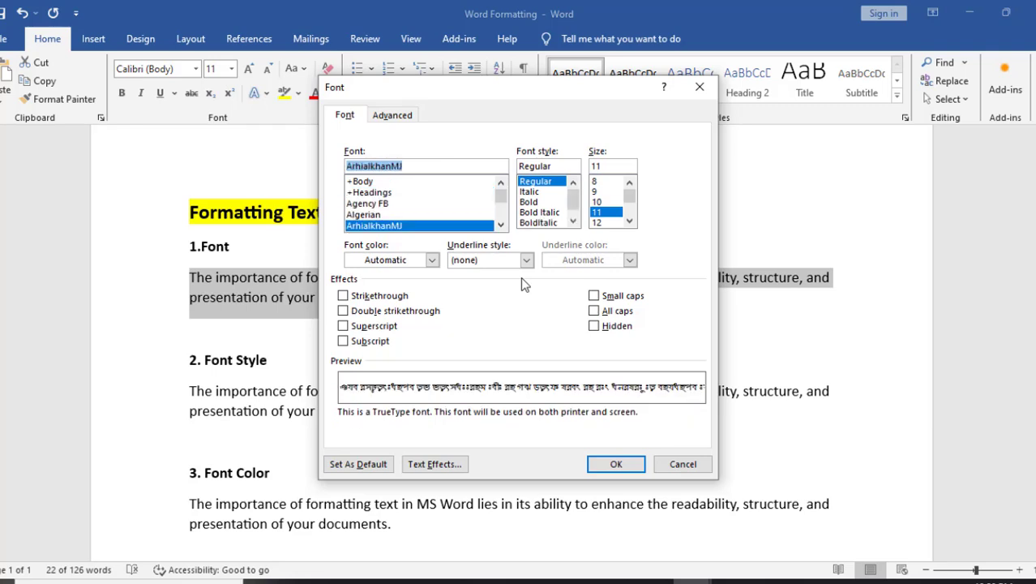
key("Down")
key("Down")
key("Down")
key("Down")
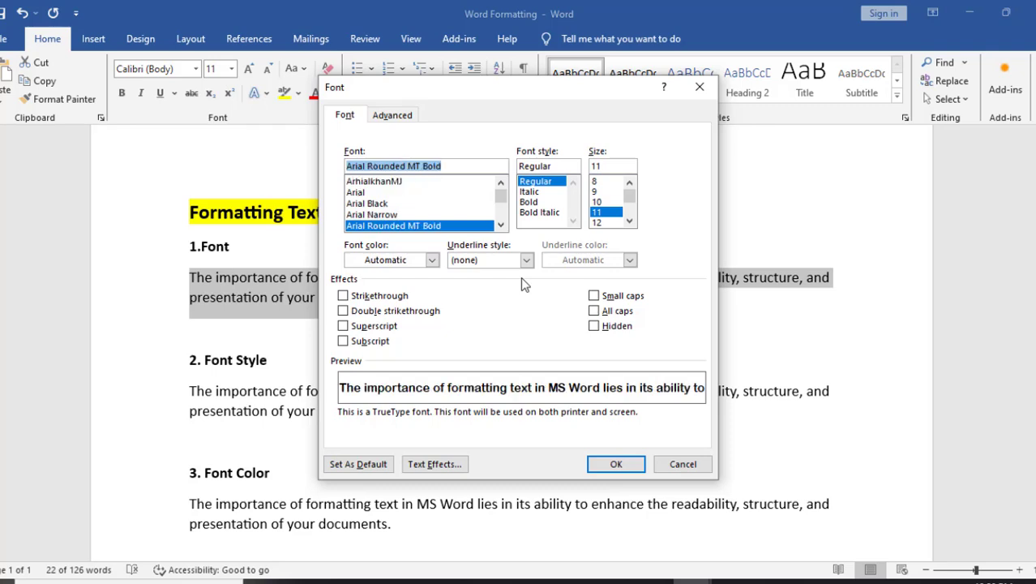
key("Down")
key("Down")
key("Down")
key("Down")
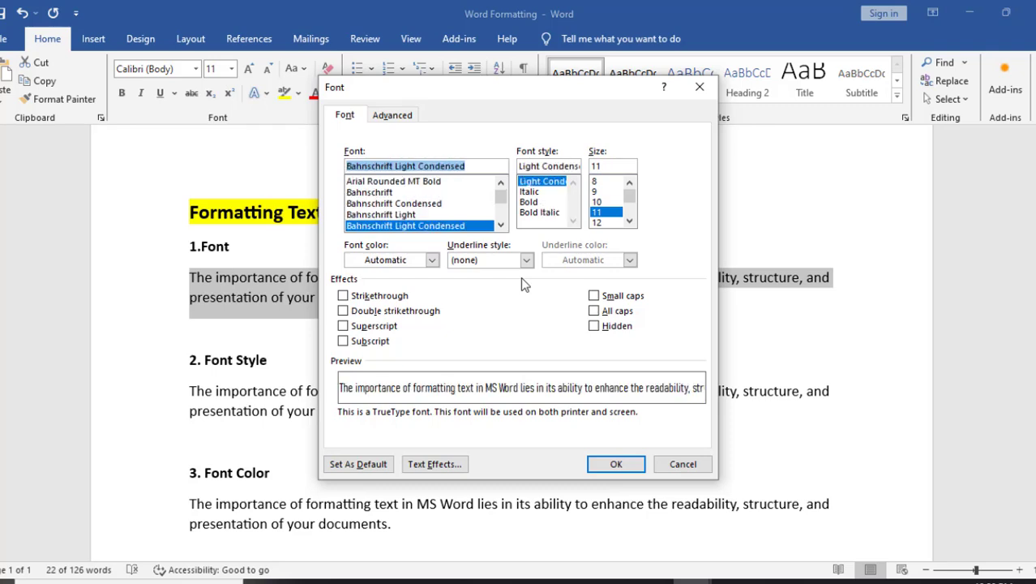
key("Down")
key("Down")
key("Down")
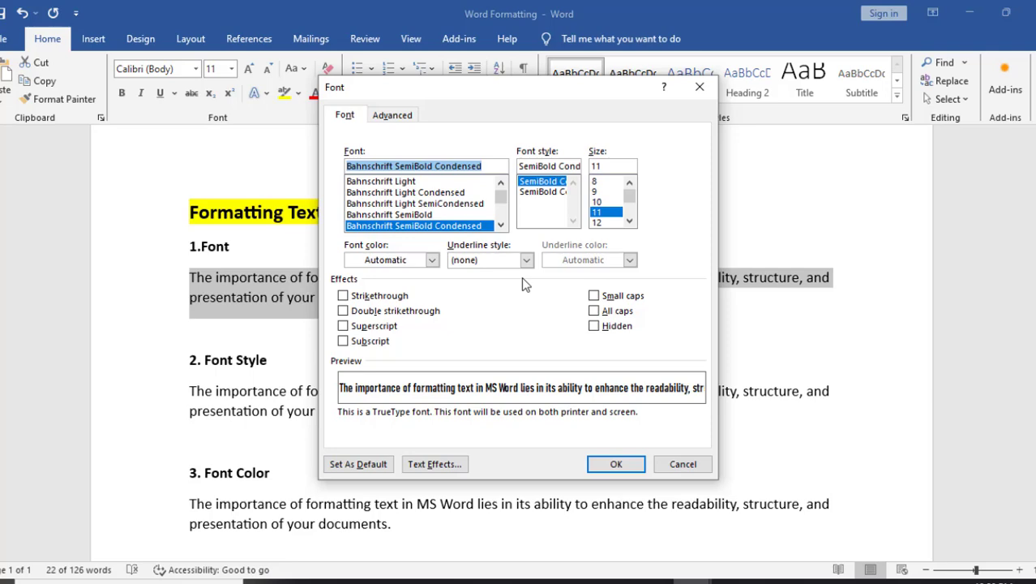
left_click(616, 464)
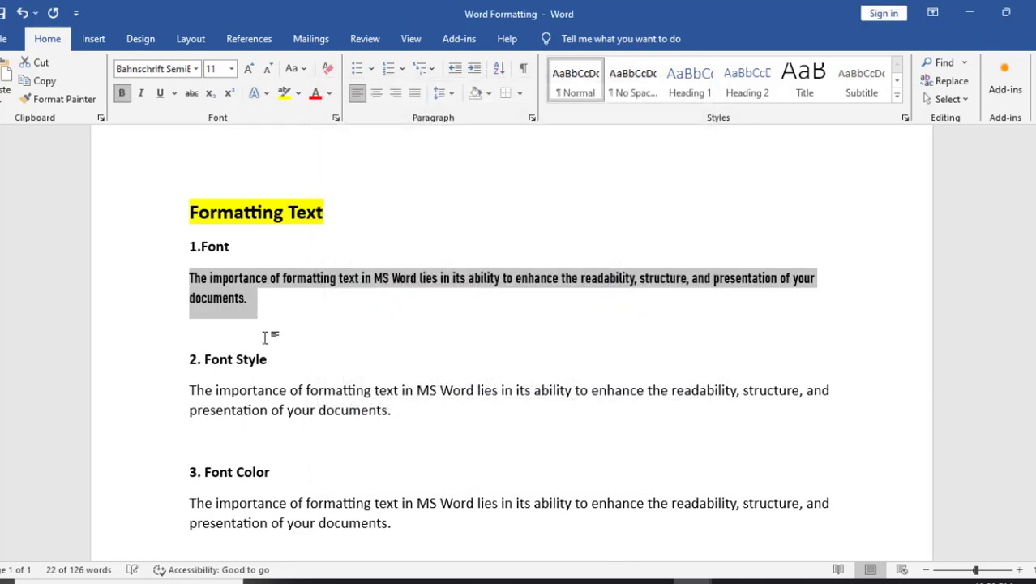
left_click(267, 305)
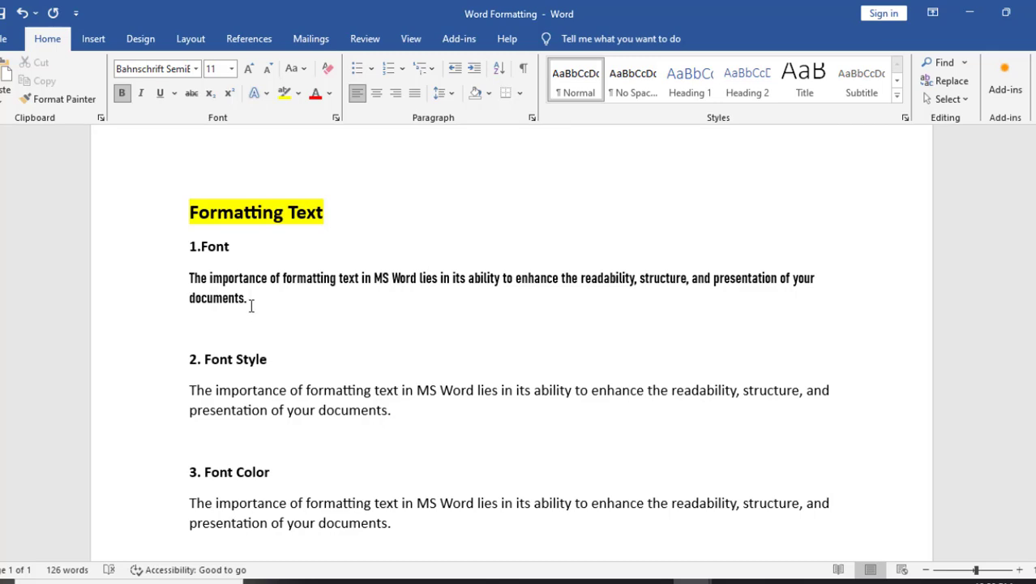
Italicize the whole body paragraph under the "1.Font" heading.
double_click(147, 273)
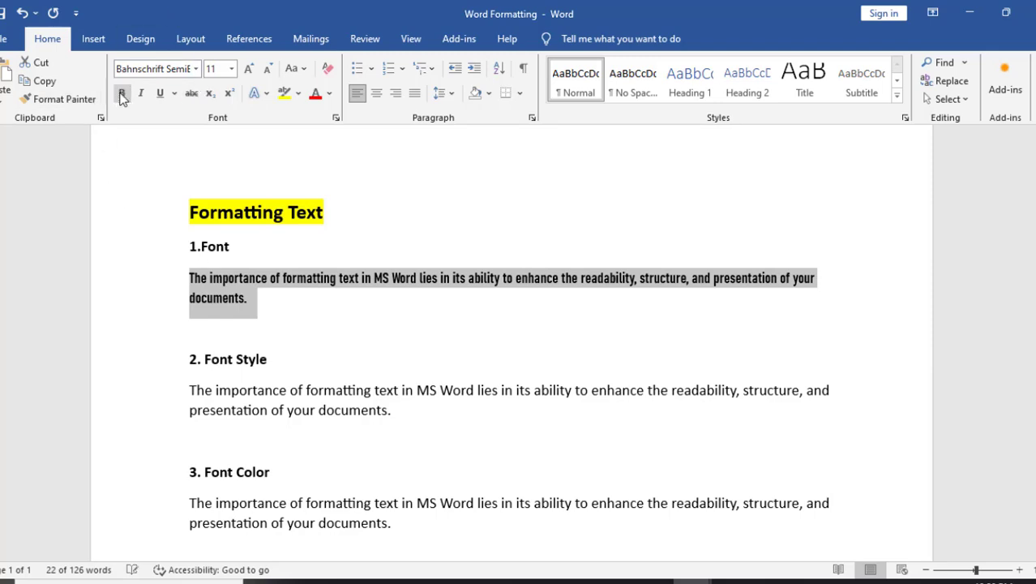
left_click_drag(258, 305, 189, 278)
left_click(213, 276)
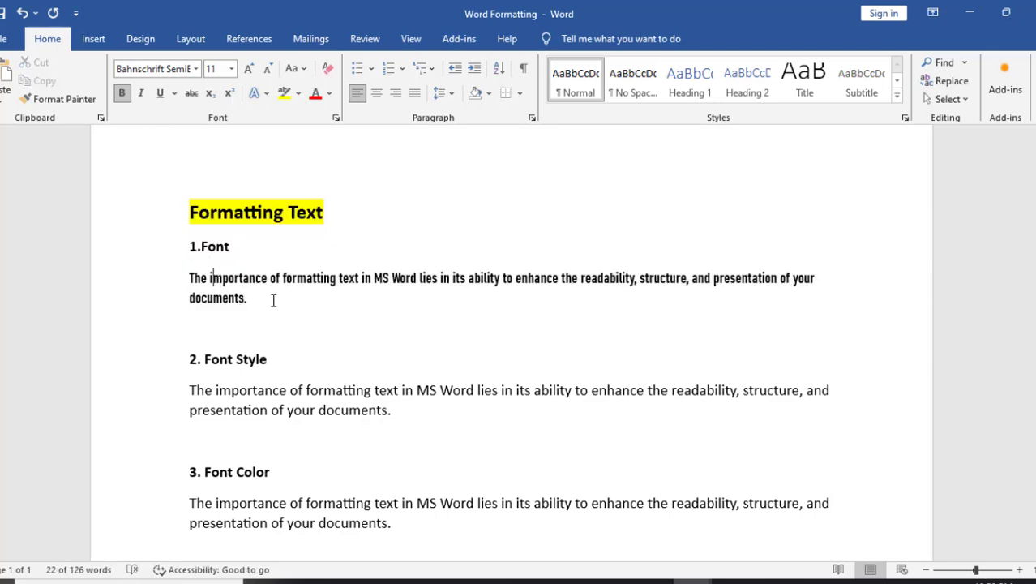
left_click_drag(273, 298, 180, 283)
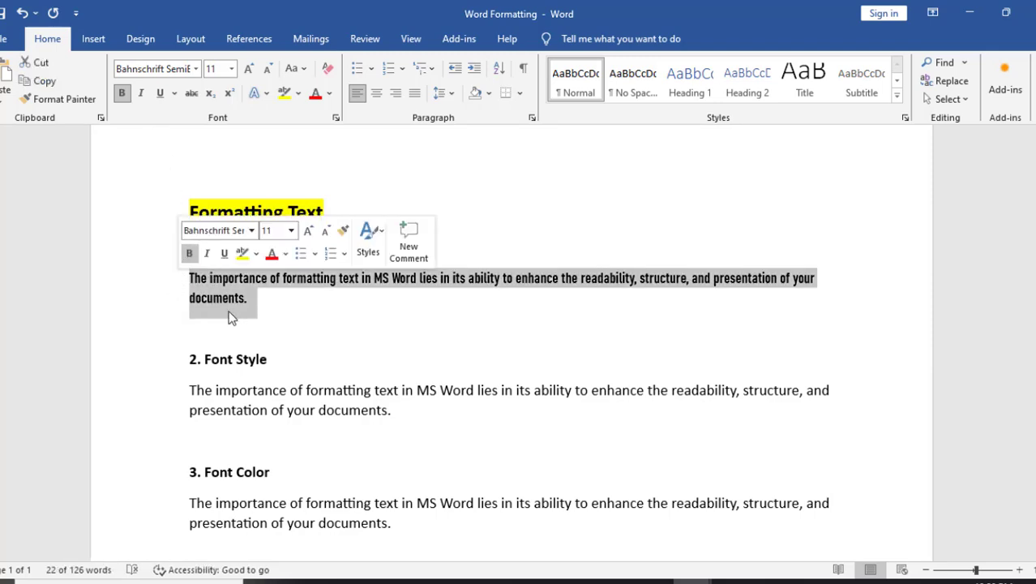
left_click(141, 94)
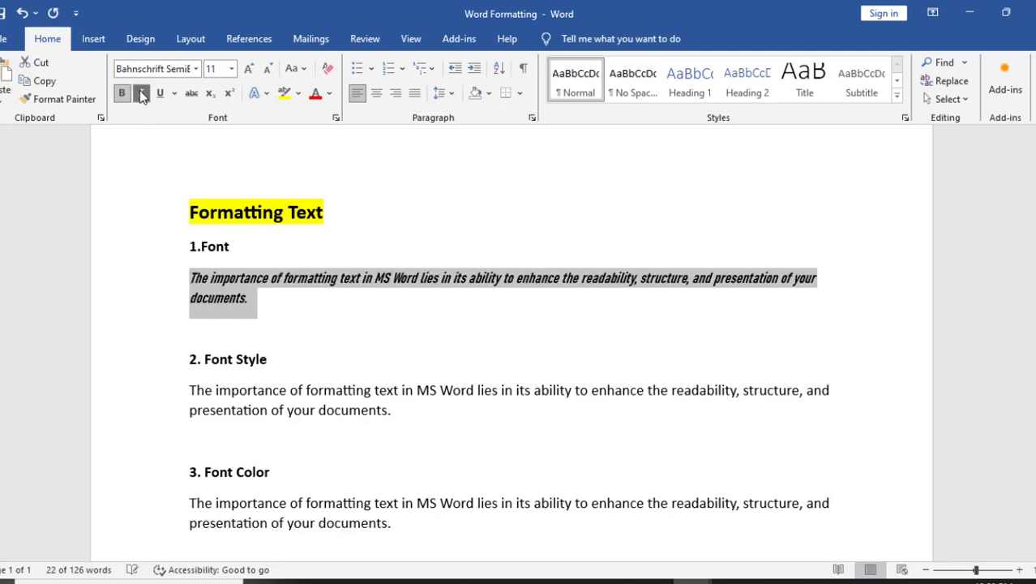
Underline the whole paragraph under "1.Font" and set its underline style to the dash-dot line.
left_click(203, 280)
left_click_drag(280, 311, 165, 286)
left_click(269, 301)
double_click(174, 272)
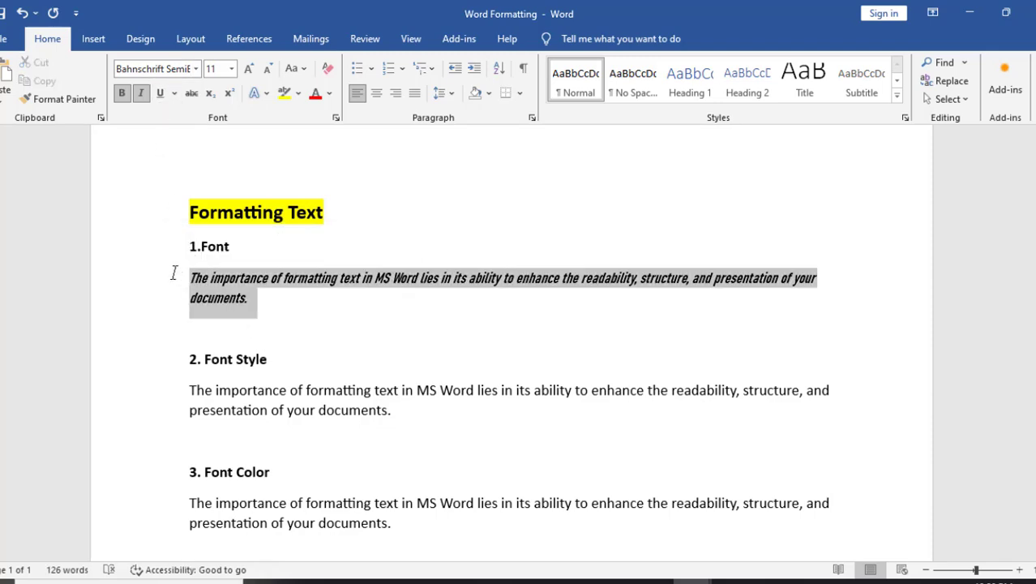
left_click(161, 94)
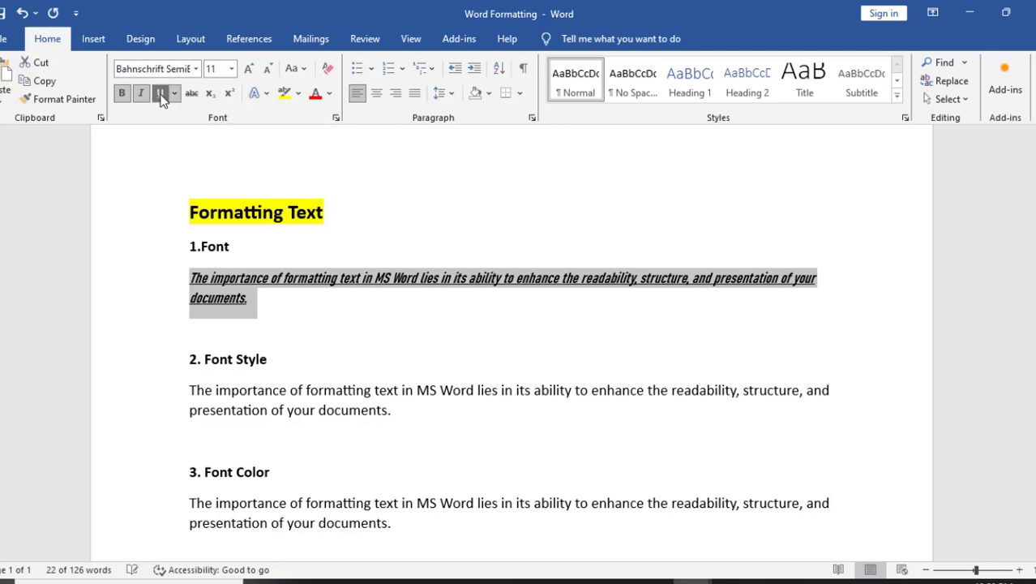
left_click(174, 94)
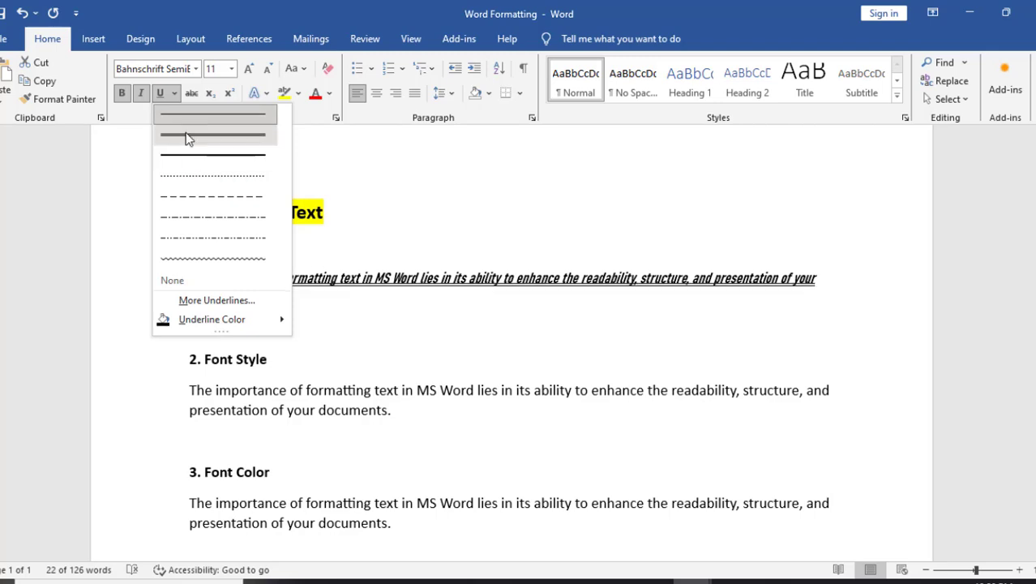
left_click(186, 216)
left_click(175, 94)
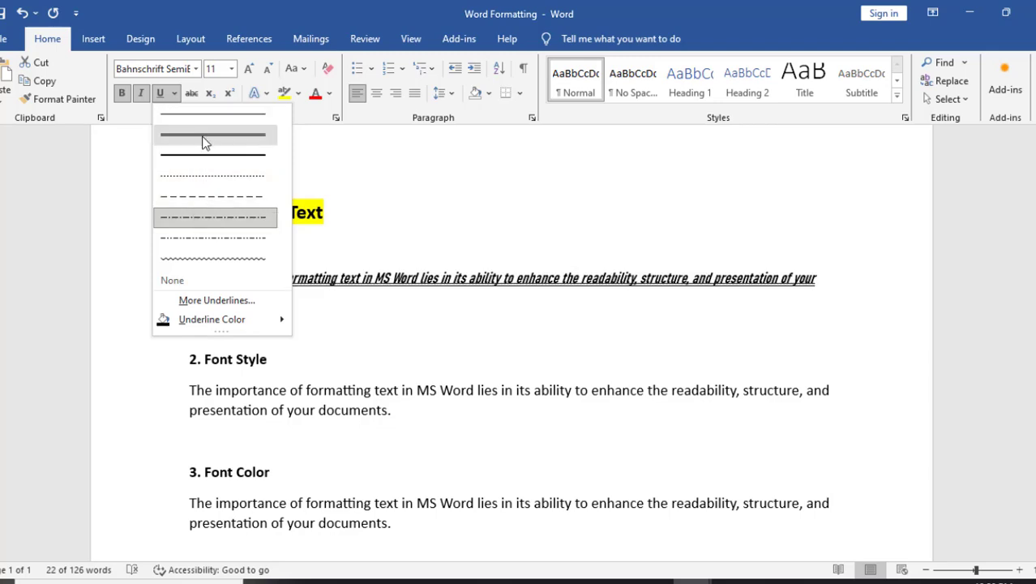
left_click(177, 94)
Try strikethrough, superscript and subscript on the paragraph under "1.Font", switching each effect off again.
left_click(192, 94)
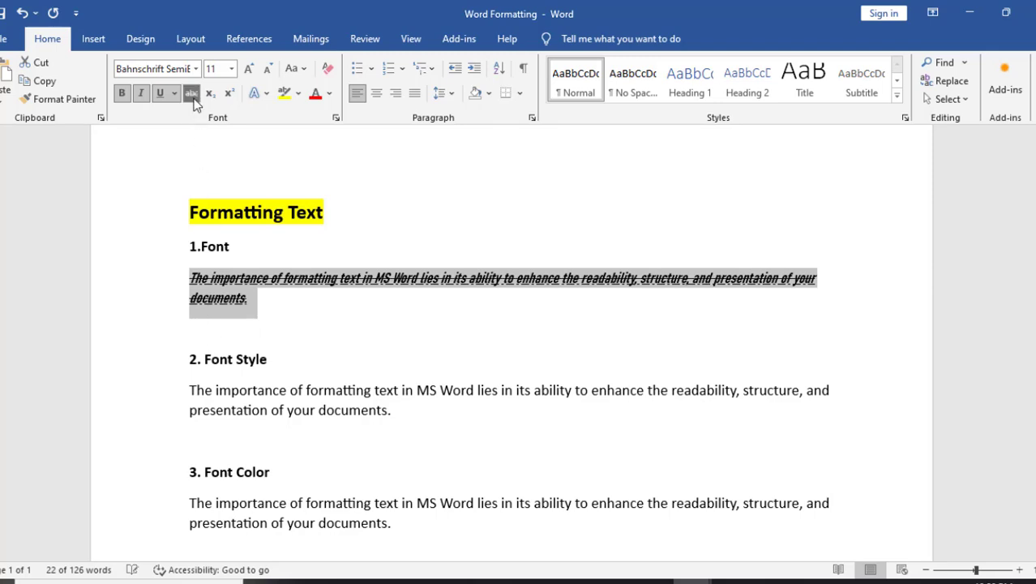
left_click(192, 95)
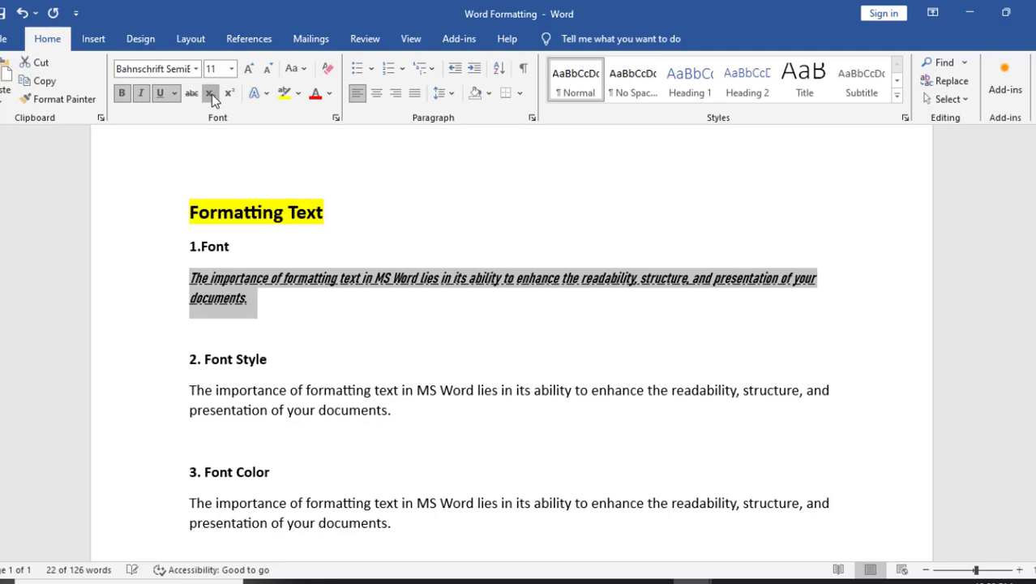
left_click(229, 96)
left_click(225, 95)
left_click(210, 95)
left_click(210, 95)
Increase the font size of the paragraph under "1.Font" to 12.
left_click(251, 68)
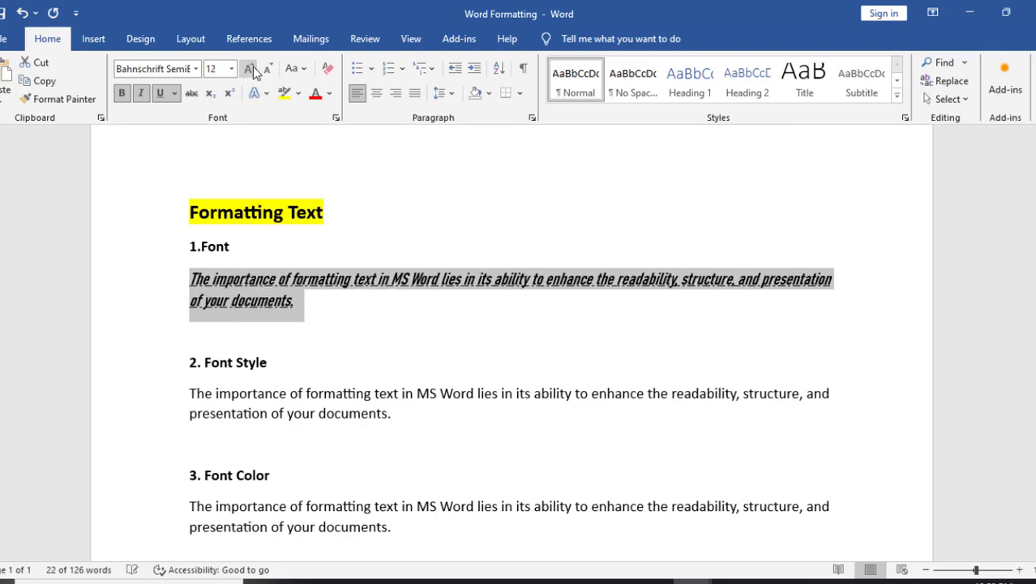
Enlarge the paragraph under "1.Font" and shrink it back, leaving its font size at 11.
left_click(251, 68)
left_click(251, 68)
left_click(250, 68)
left_click(268, 68)
left_click(268, 68)
left_click(268, 68)
left_click(268, 68)
Try the black text effect with blue shadow on the paragraph under "1.Font".
left_click(258, 92)
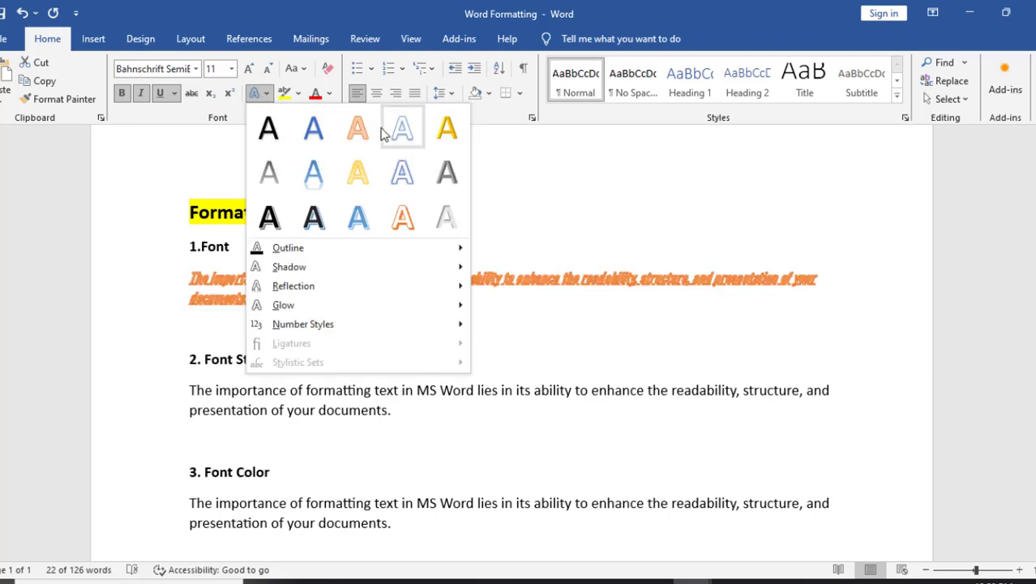
left_click(320, 226)
left_click(270, 305)
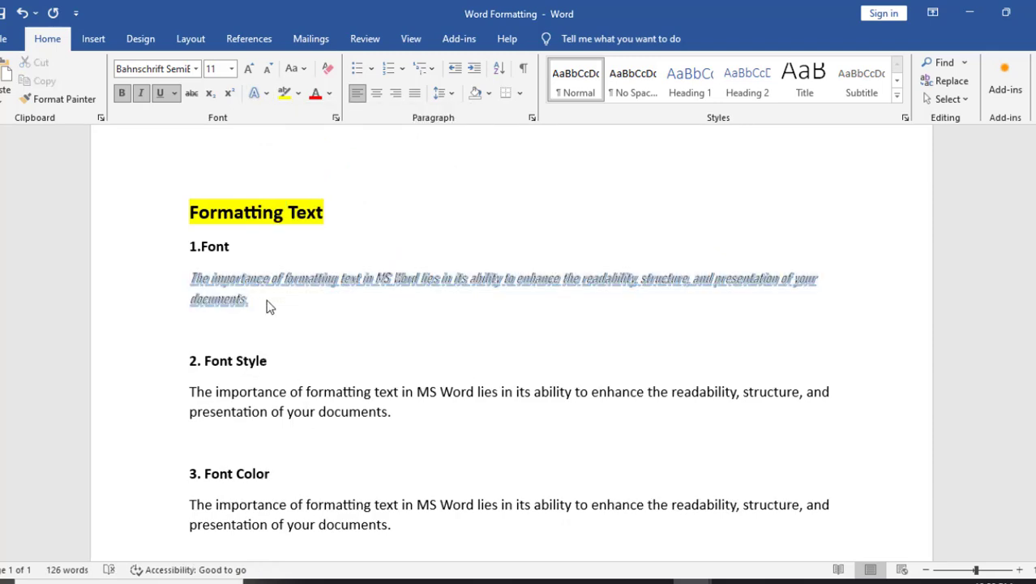
Apply the plain black text effect with shadow, the first preset, to the whole paragraph under "1.Font".
triple_click(206, 287)
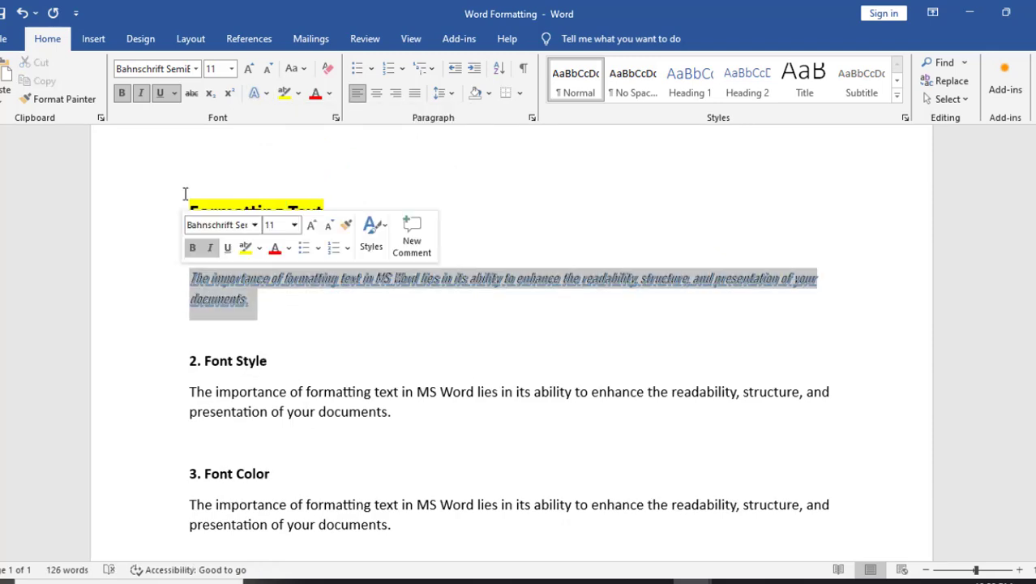
left_click(268, 95)
left_click(269, 127)
left_click(290, 276)
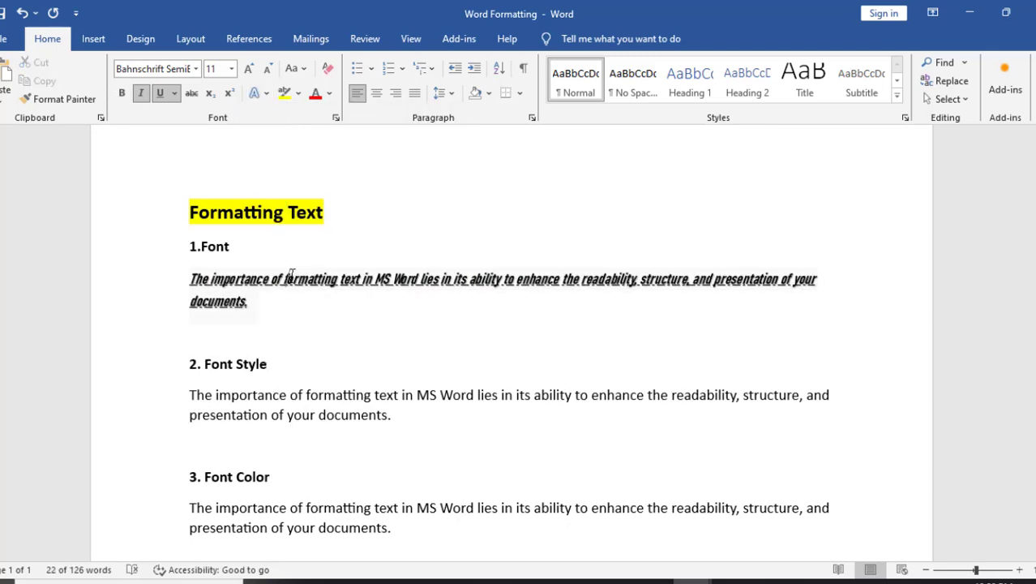
Delete the empty line between the "1.Font" paragraph and the "2. Font Style" heading.
left_click(248, 332)
scroll(249, 334, "down", 1)
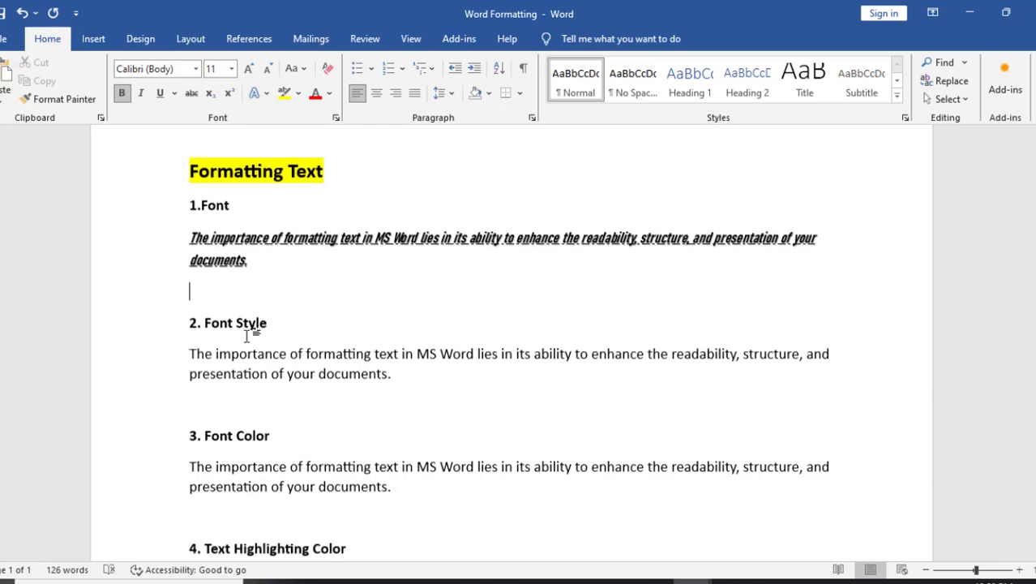
key("BackSpace")
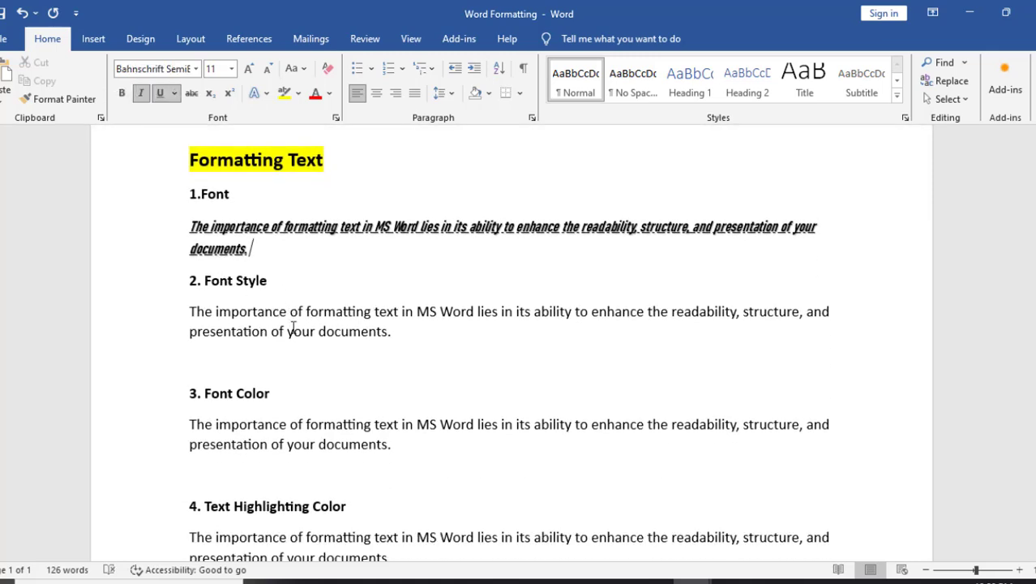
Reduce the font size of the paragraph under "2. Font Style" to 8.
left_click(293, 331)
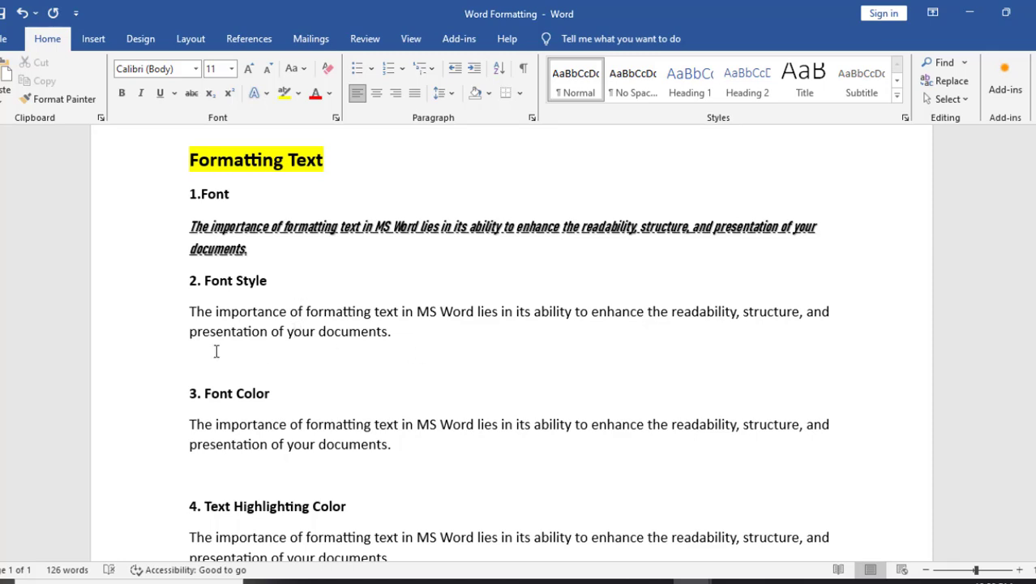
mouse_move(178, 331)
left_mouse_down()
mouse_move(176, 298)
mouse_move(180, 320)
left_mouse_up()
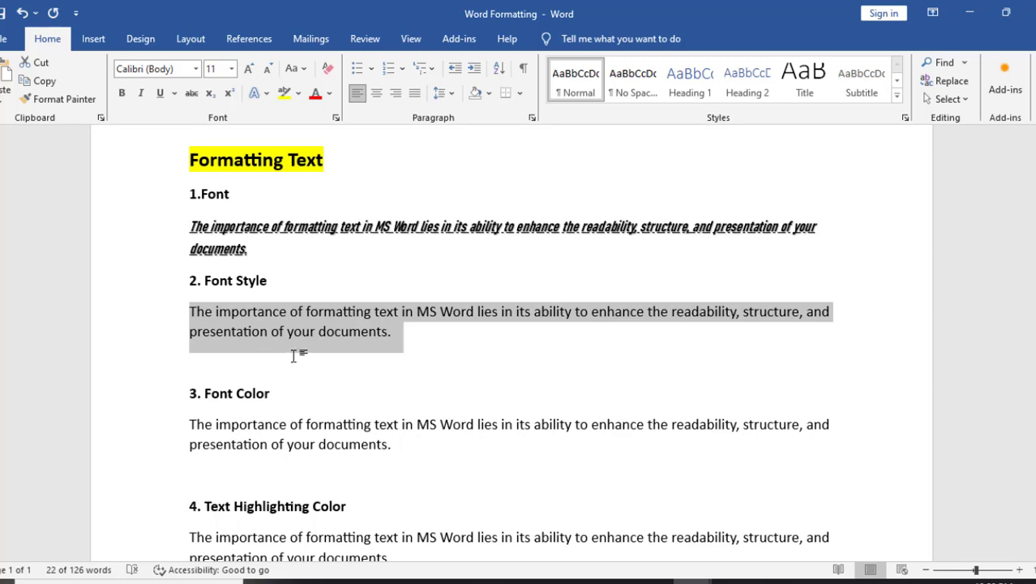
left_click(325, 347)
double_click(157, 305)
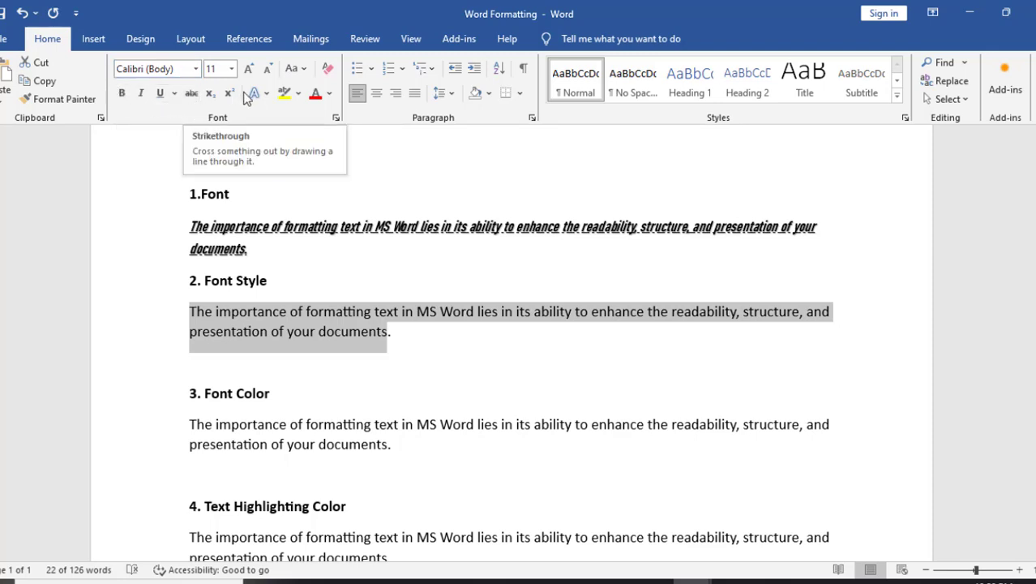
left_click(271, 69)
left_click(272, 69)
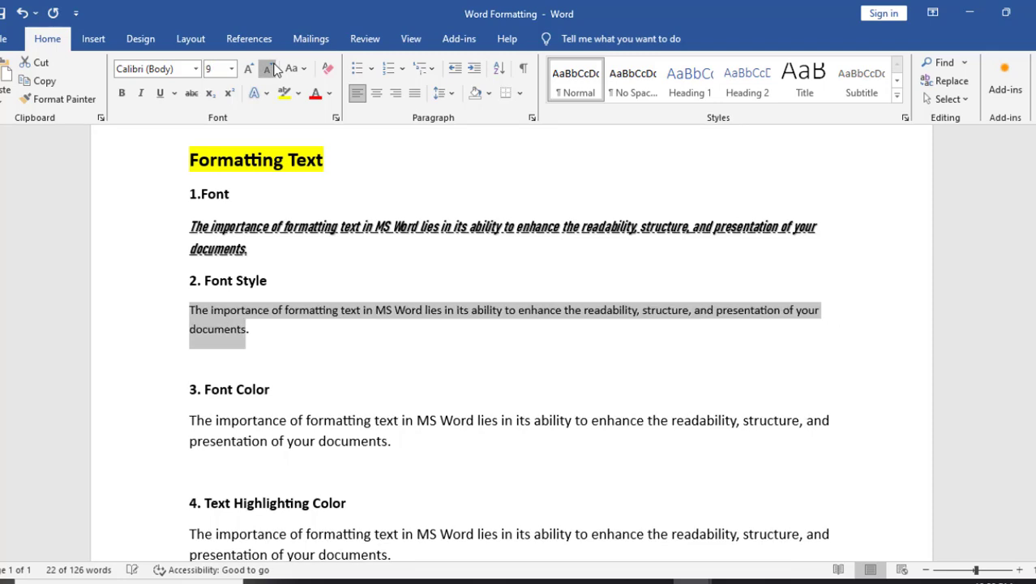
left_click(272, 69)
left_click(272, 69)
left_click(272, 69)
left_click(252, 70)
left_click(254, 67)
left_click(254, 66)
left_click(254, 67)
left_click(270, 66)
left_click(270, 66)
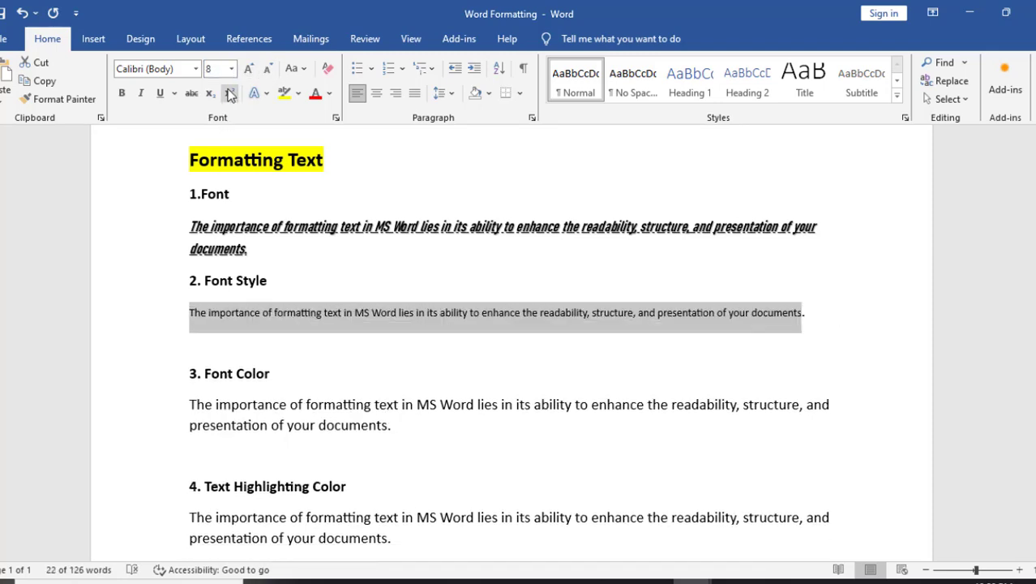
Apply strikethrough, underline, italic and bold to the paragraph under "2. Font Style".
left_click(189, 96)
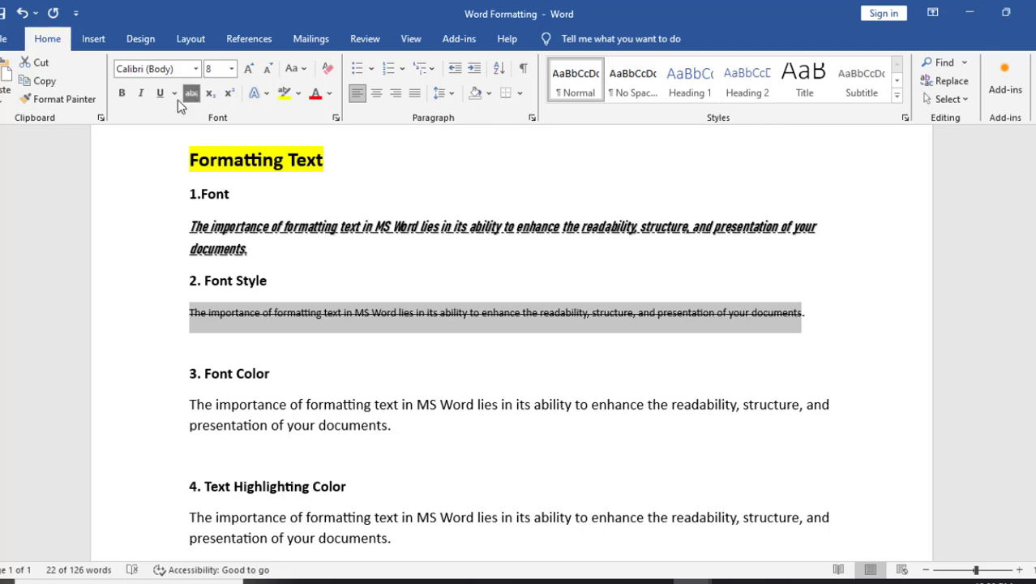
left_click(159, 94)
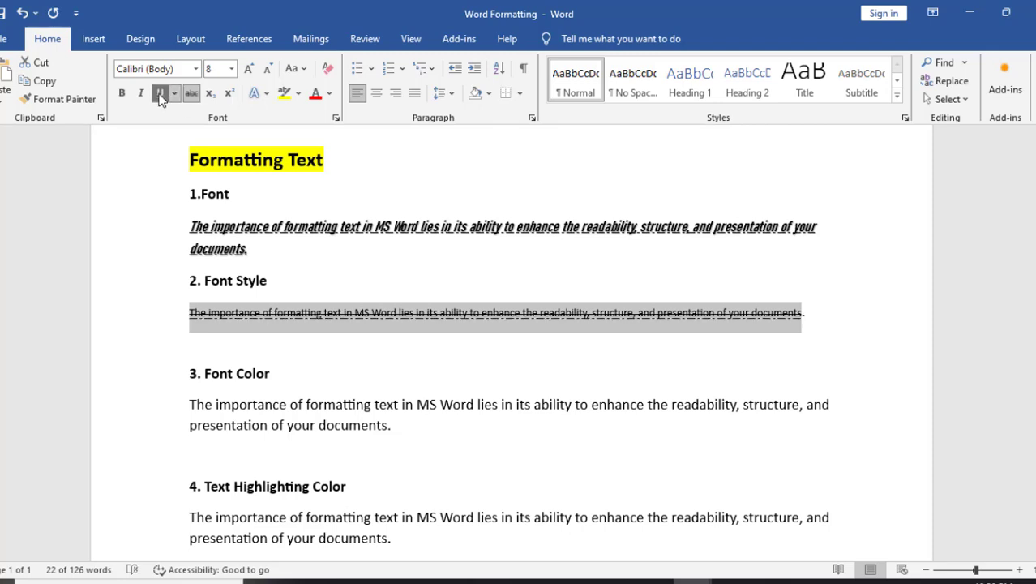
left_click(139, 93)
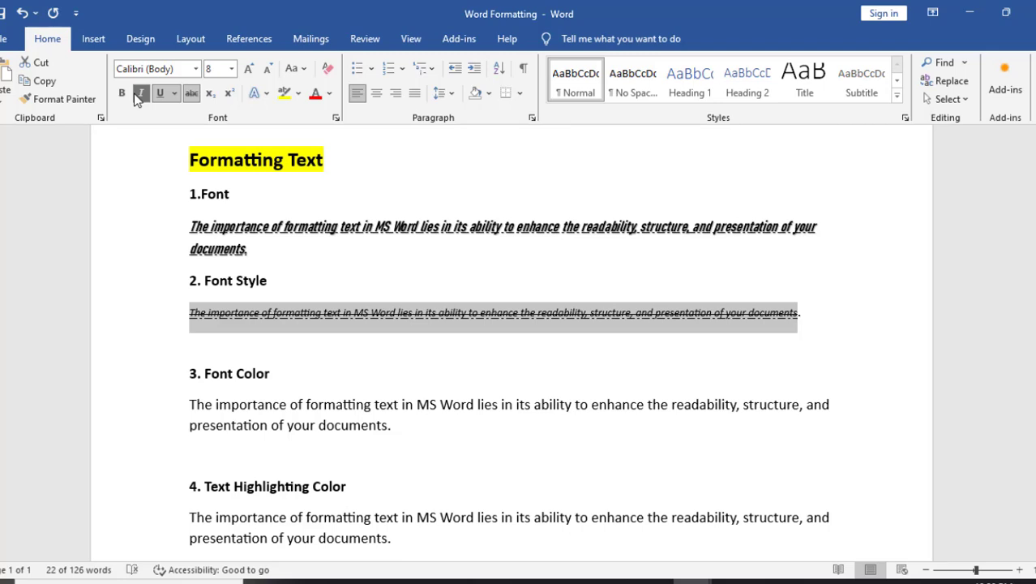
left_click(122, 93)
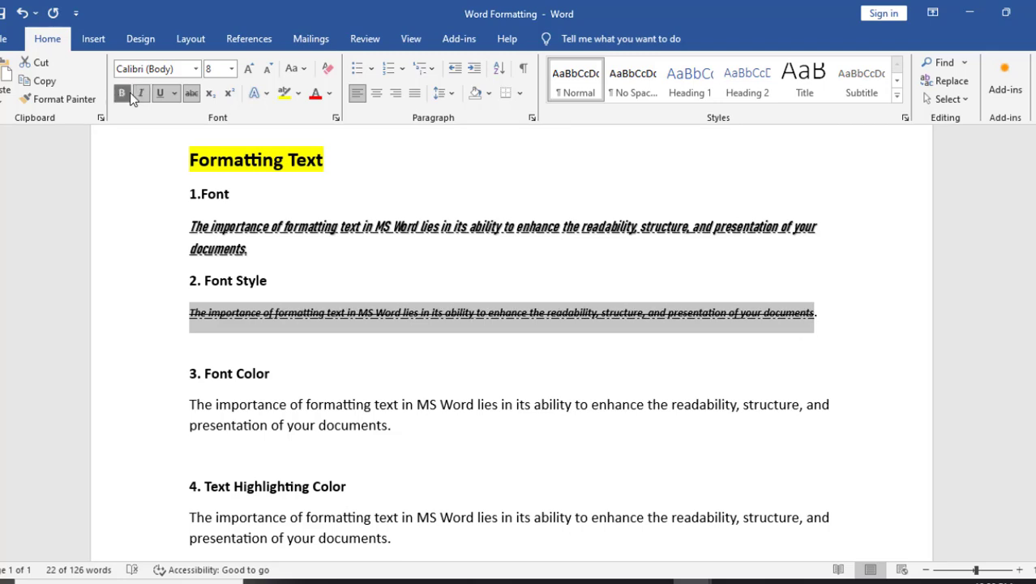
left_click(250, 329)
left_click_drag(188, 313, 830, 317)
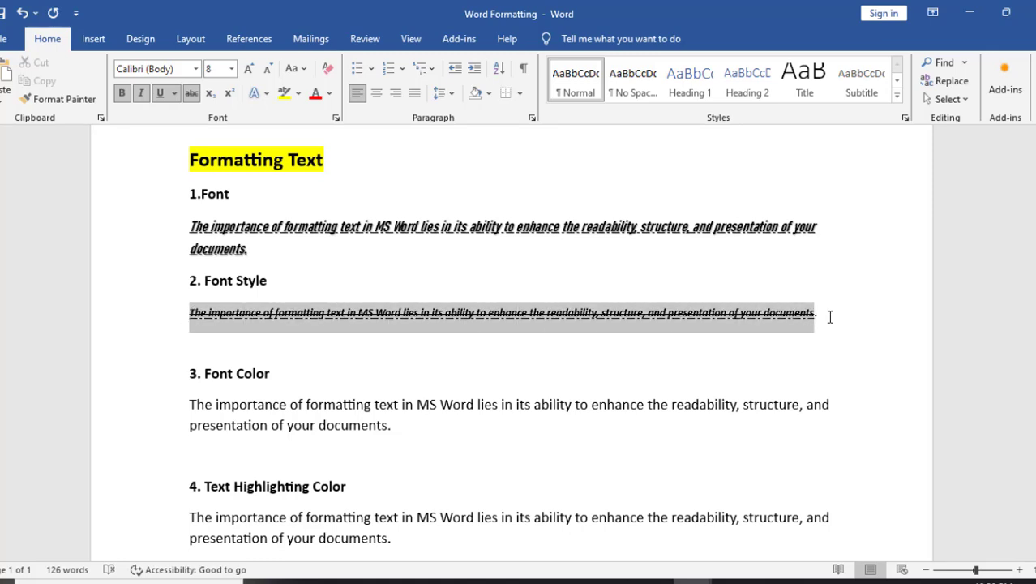
Delete the empty line between the "2. Font Style" paragraph and the "3. Font Color" heading.
left_click(215, 353)
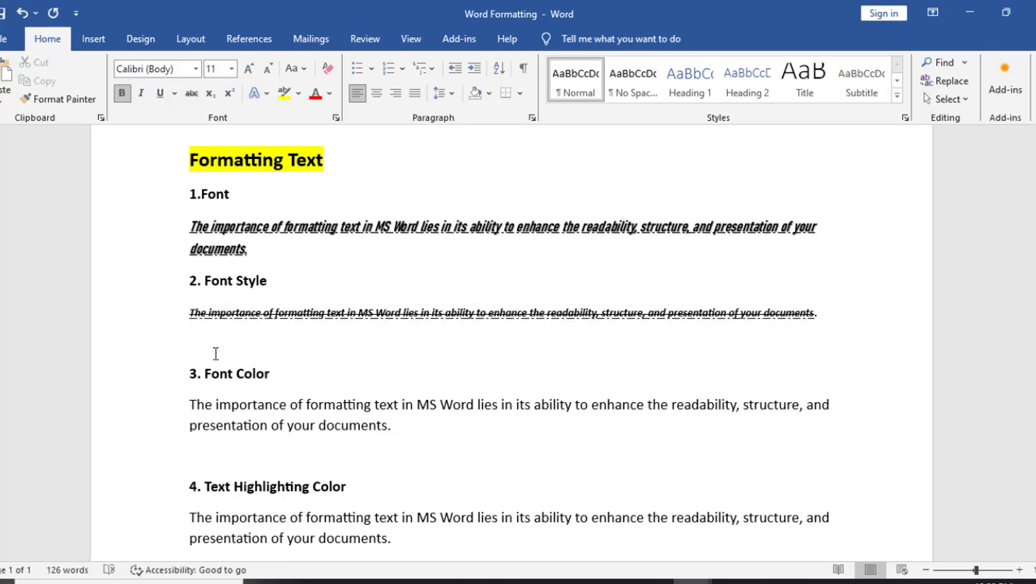
key("BackSpace")
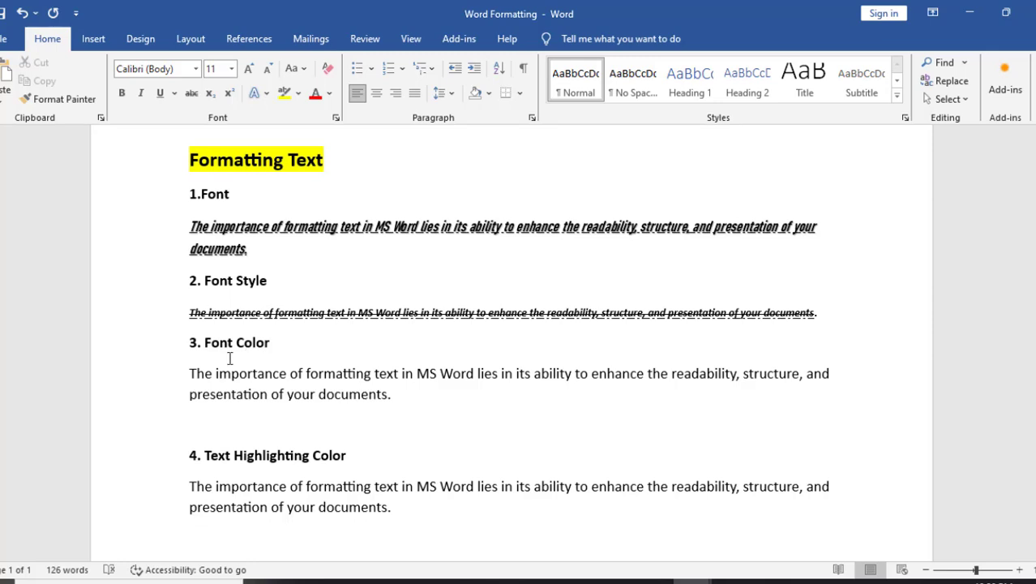
left_click(219, 347)
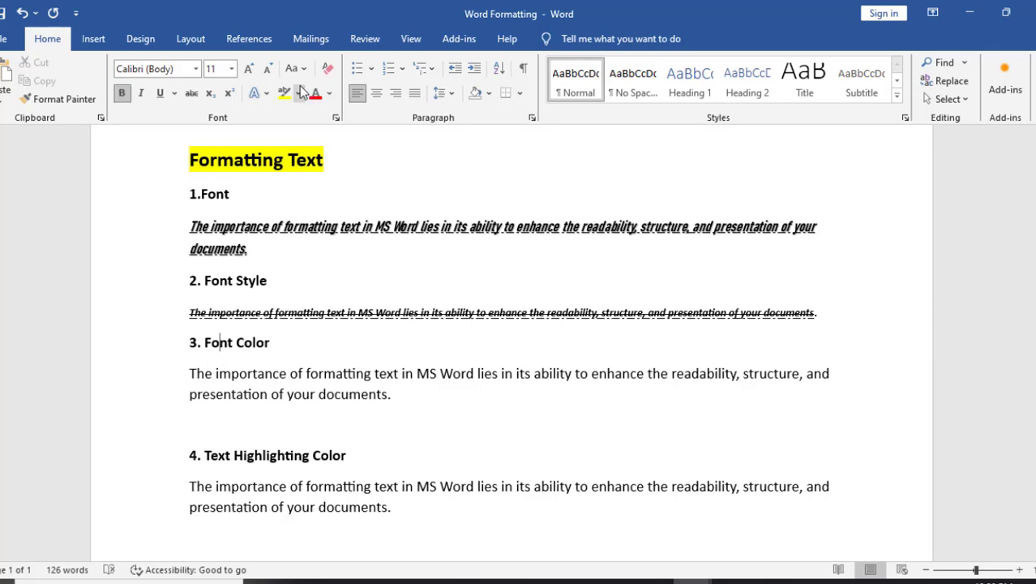
left_click(230, 371)
left_click_drag(189, 342, 283, 343)
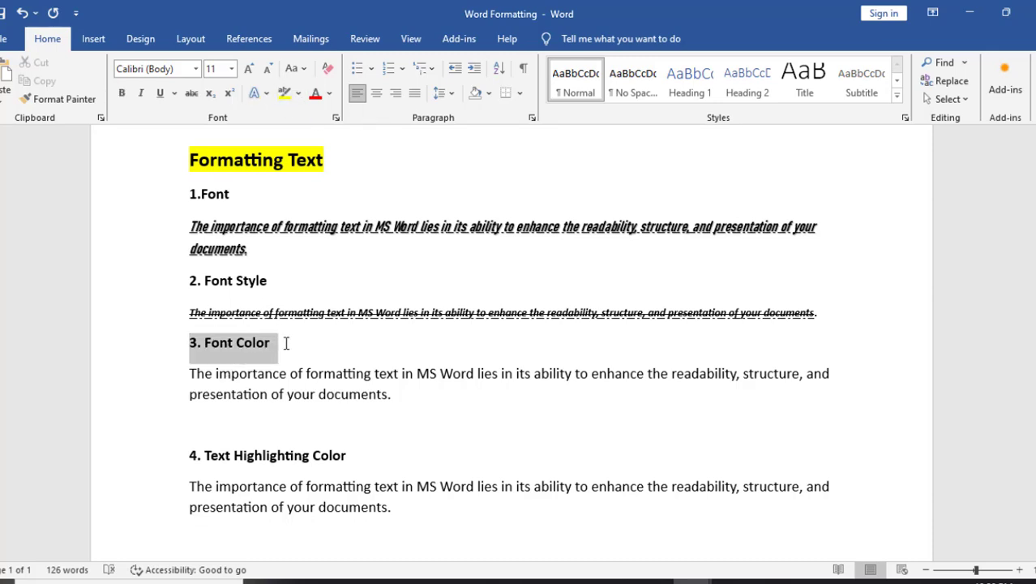
left_click(218, 373)
triple_click(270, 373)
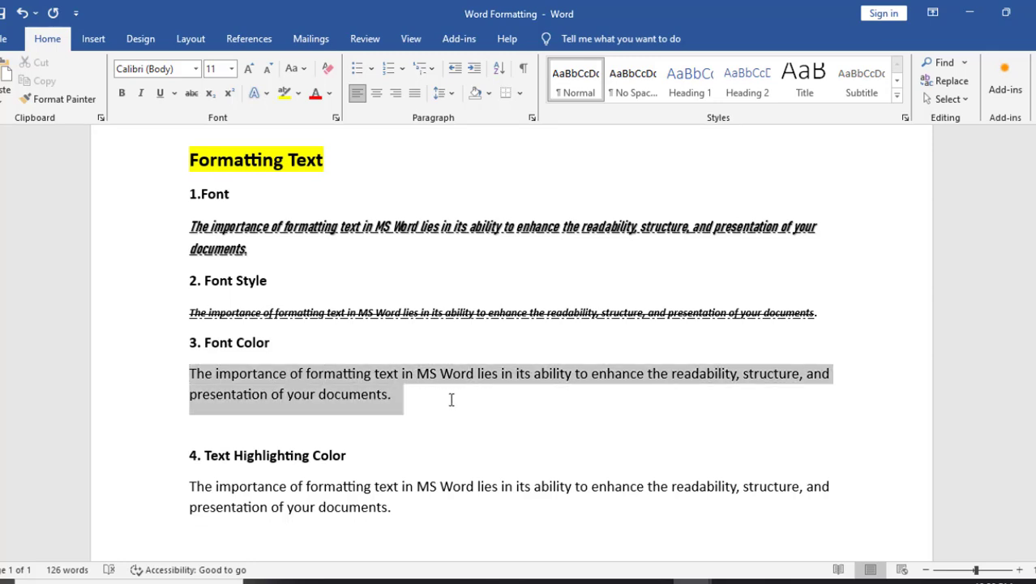
left_click(298, 94)
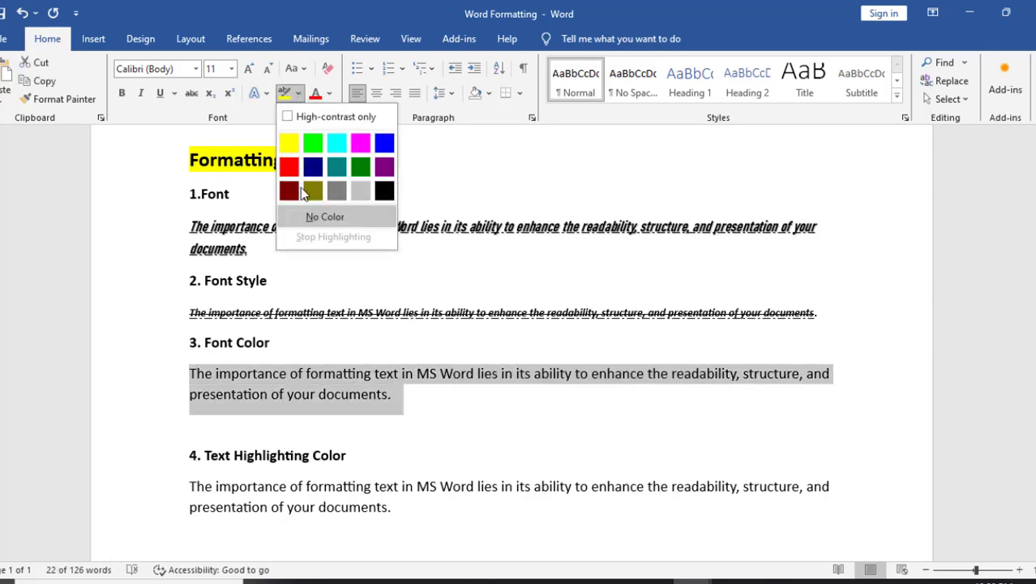
left_click(329, 93)
left_click(329, 93)
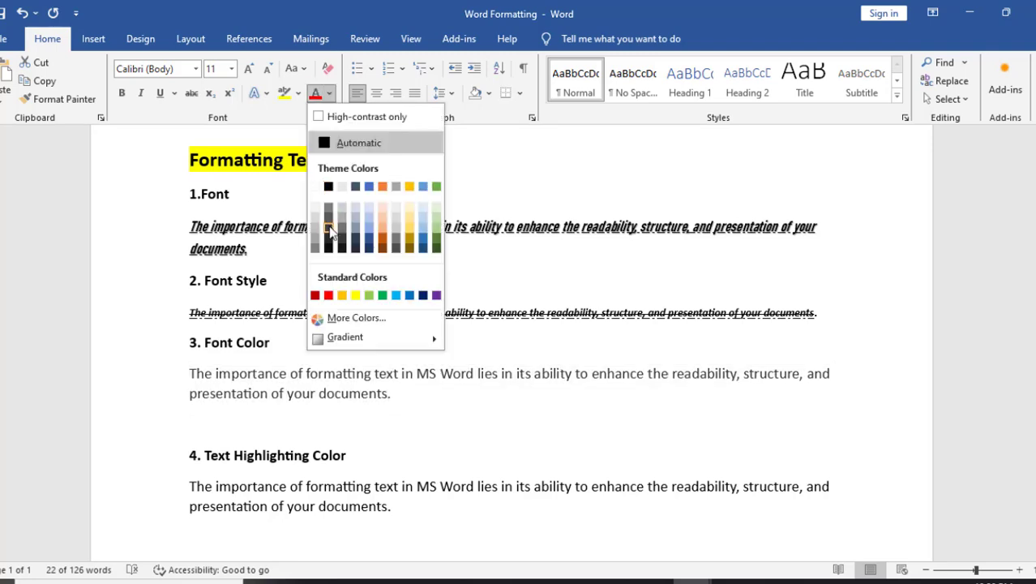
left_click(434, 403)
left_click(433, 403)
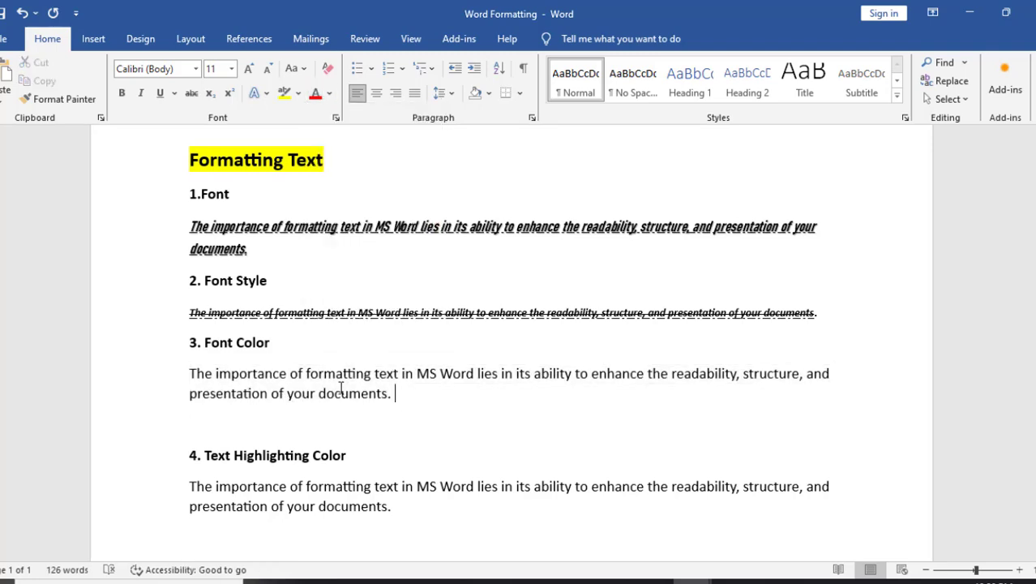
Try a gray theme font color on the paragraph under "3. Font Color".
triple_click(195, 373)
left_click(488, 94)
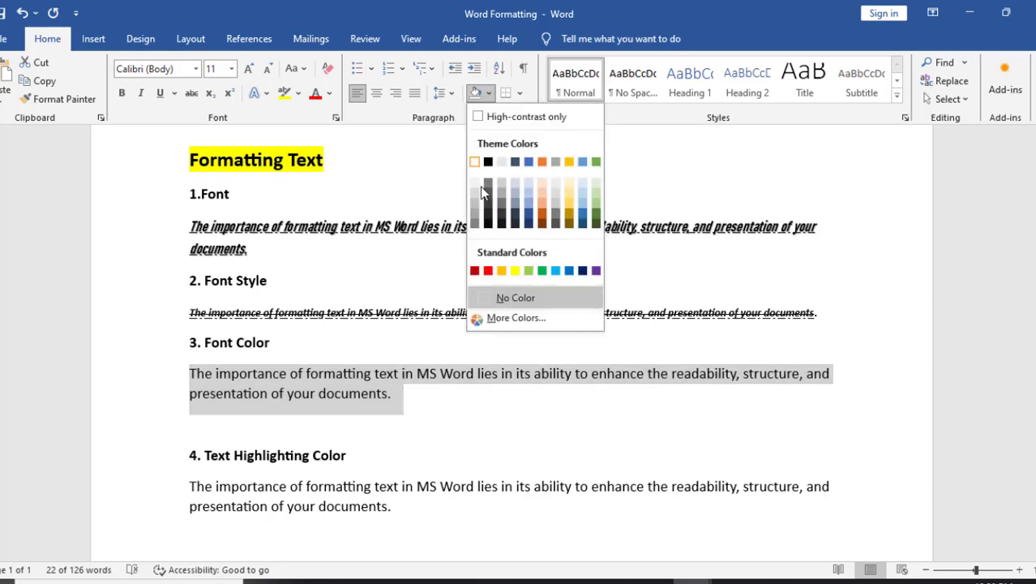
left_click(332, 98)
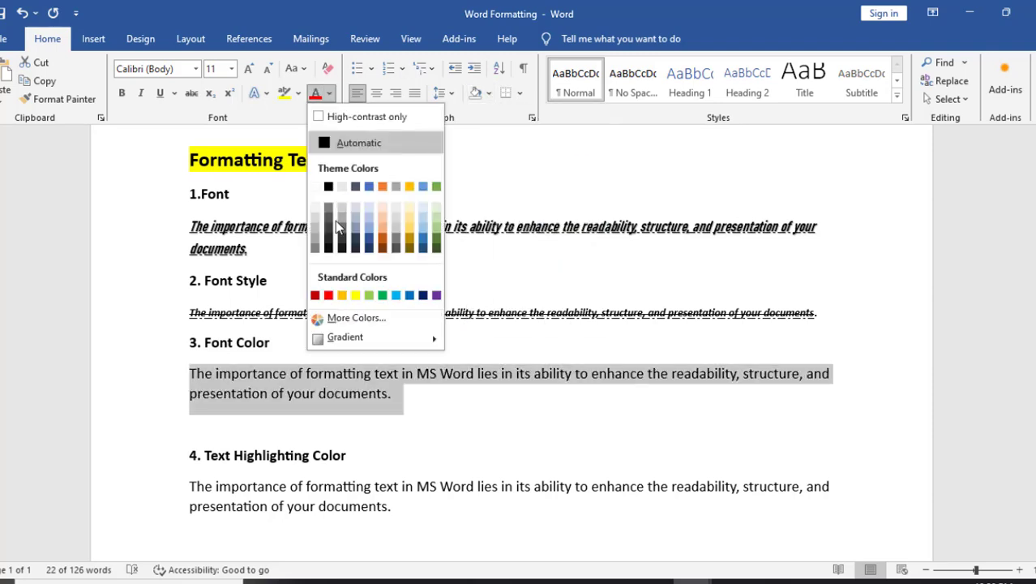
left_click(326, 203)
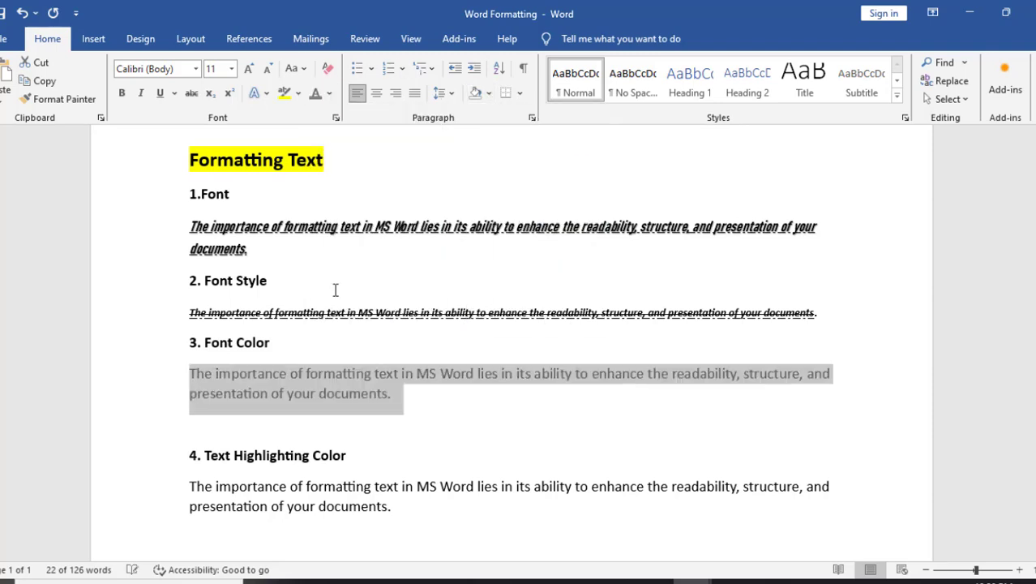
left_click(332, 359)
Set the font color of the whole paragraph under "3. Font Color" to standard red.
triple_click(190, 373)
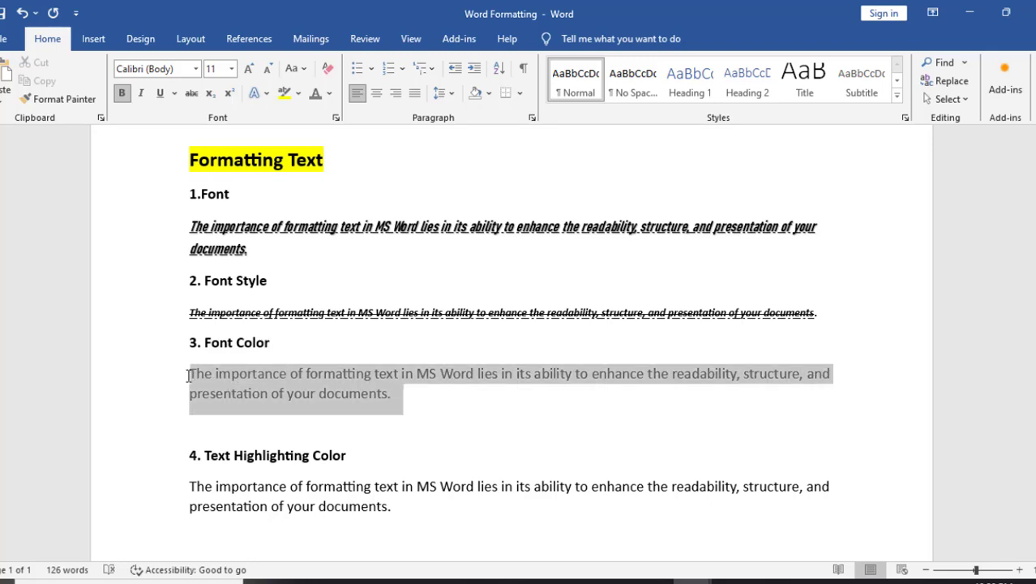
left_click(329, 93)
left_click(335, 294)
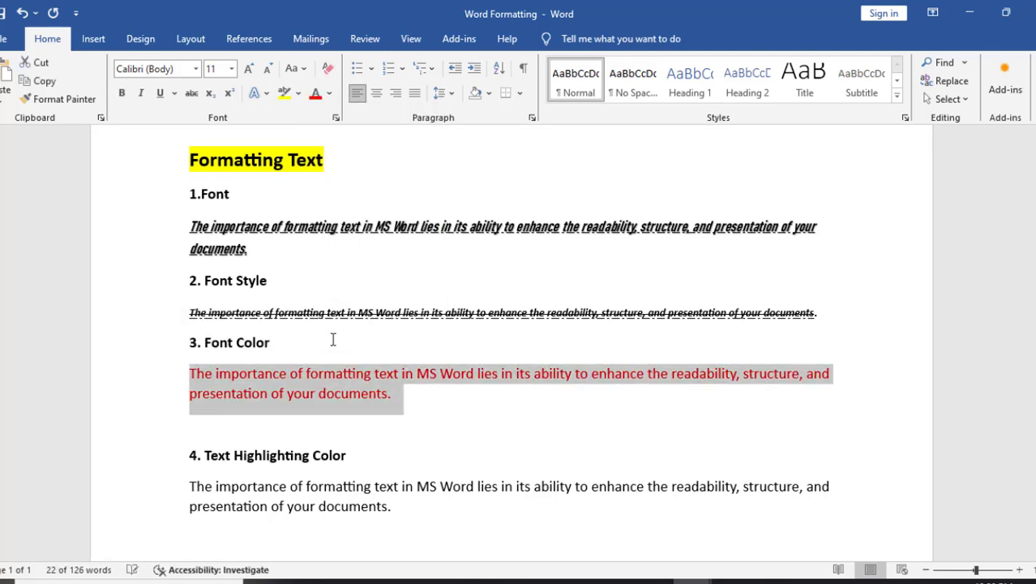
left_click(379, 407)
Delete the empty line between the "3. Font Color" paragraph and the "4. Text Highlighting Color" heading.
left_click_drag(401, 393, 192, 373)
left_click(229, 420)
key("BackSpace")
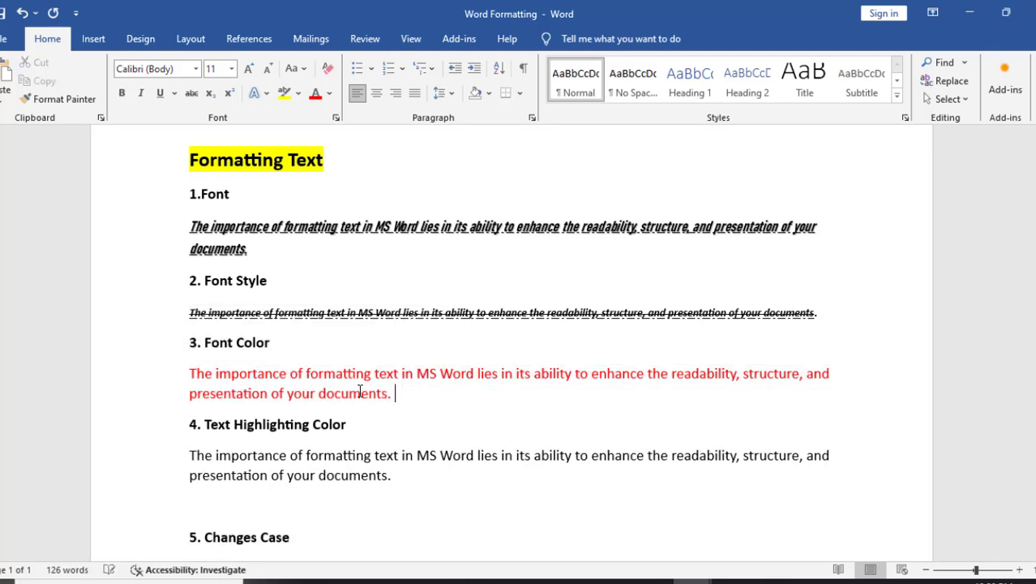
Recolor the paragraph under "3. Font Color" in theme orange, from "importance" to its end, leaving out the first word "The".
left_click_drag(389, 393, 216, 373)
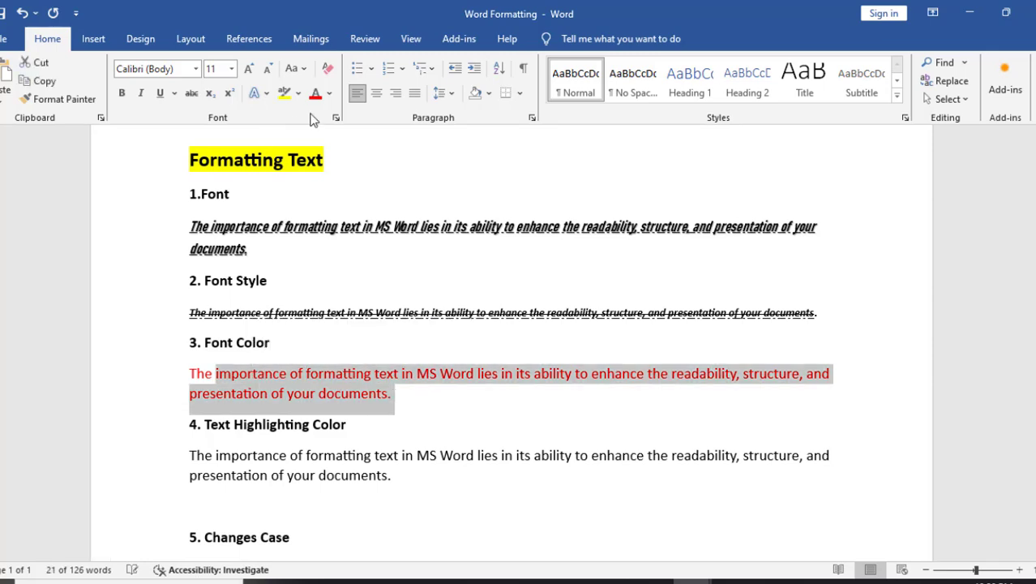
left_click(330, 94)
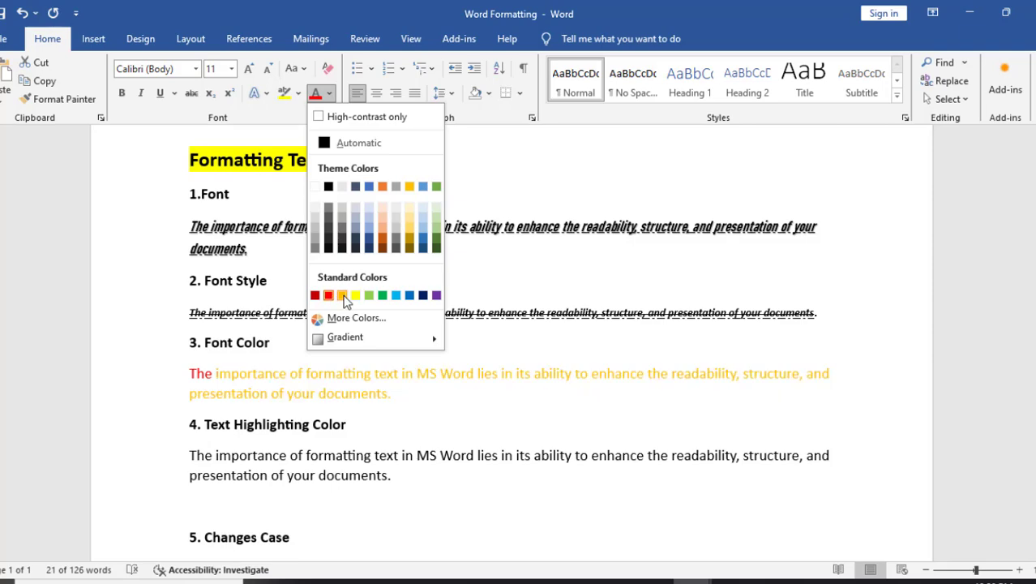
left_click(382, 188)
left_click(280, 373)
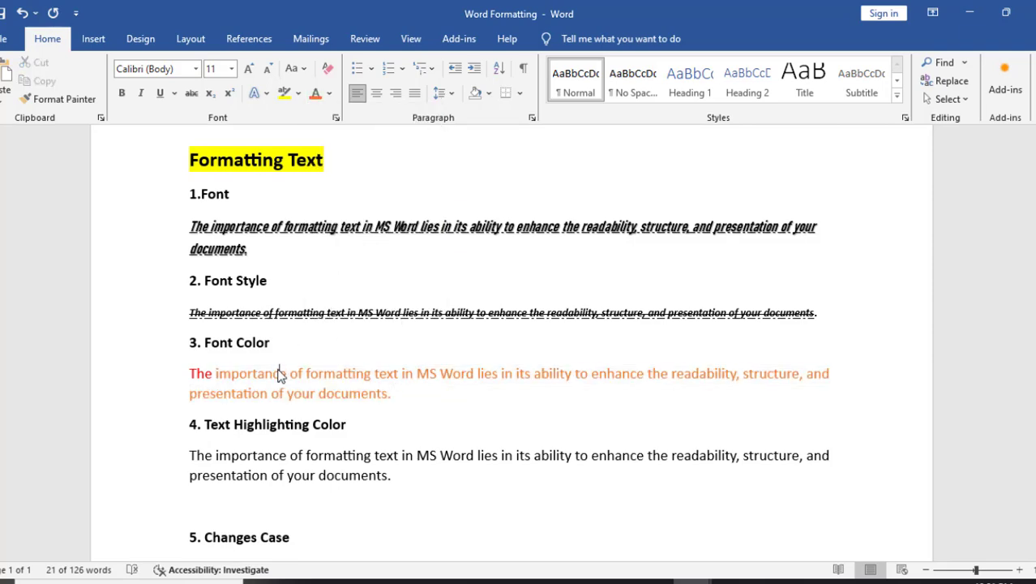
scroll(275, 364, "down", 3)
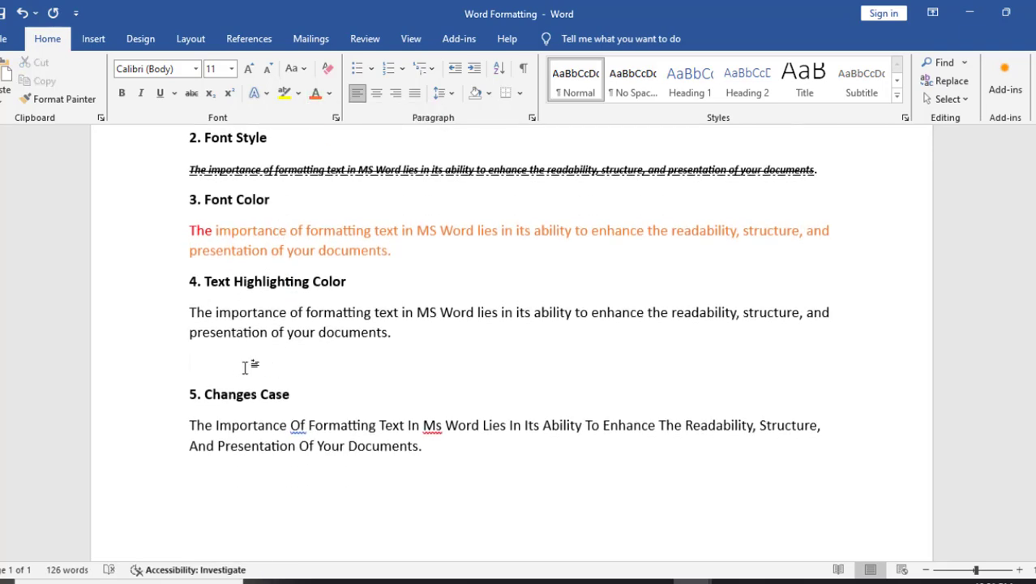
scroll(245, 365, "up", 2)
scroll(302, 438, "up", 1)
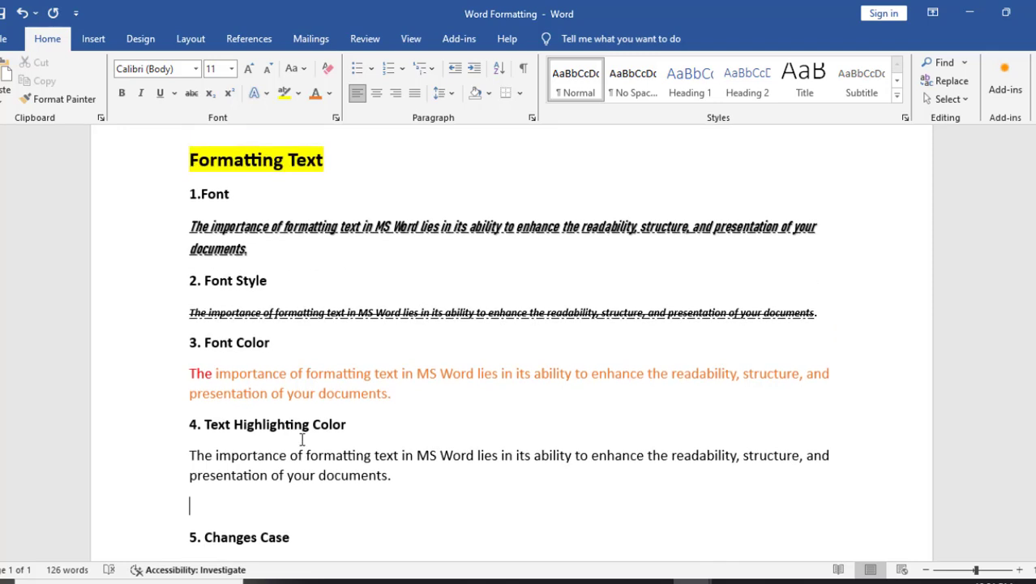
Highlight the whole paragraph under "4. Text Highlighting Color" in yellow.
scroll(226, 391, "down", 2)
scroll(283, 389, "up", 1)
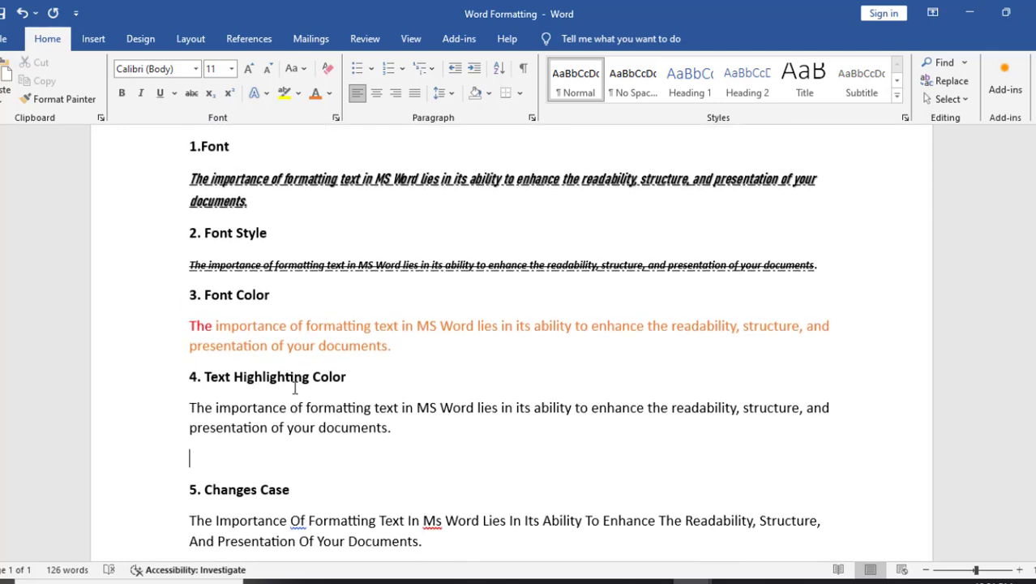
left_click(218, 397)
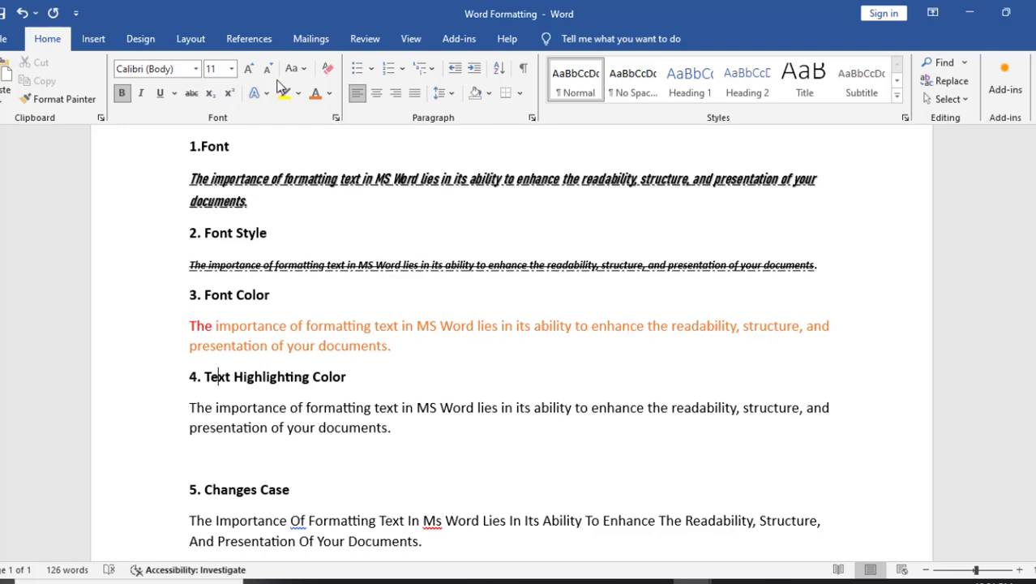
left_click_drag(189, 407, 398, 426)
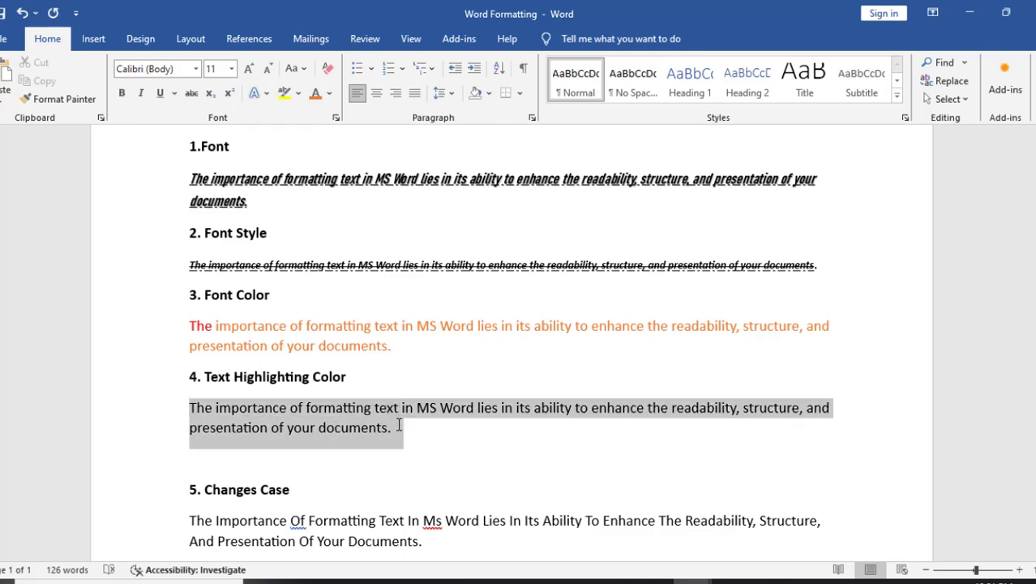
left_click(299, 94)
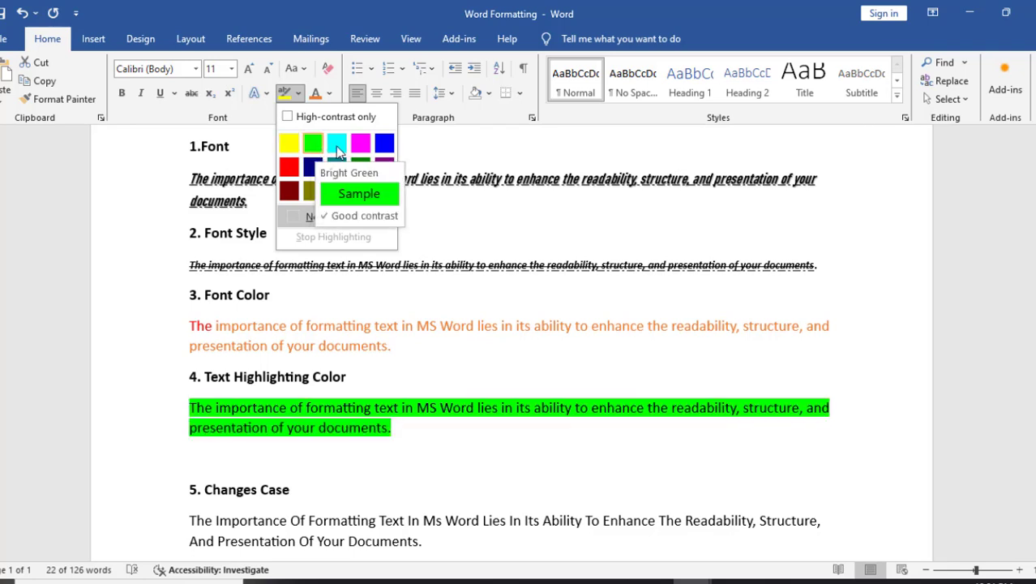
left_click(296, 150)
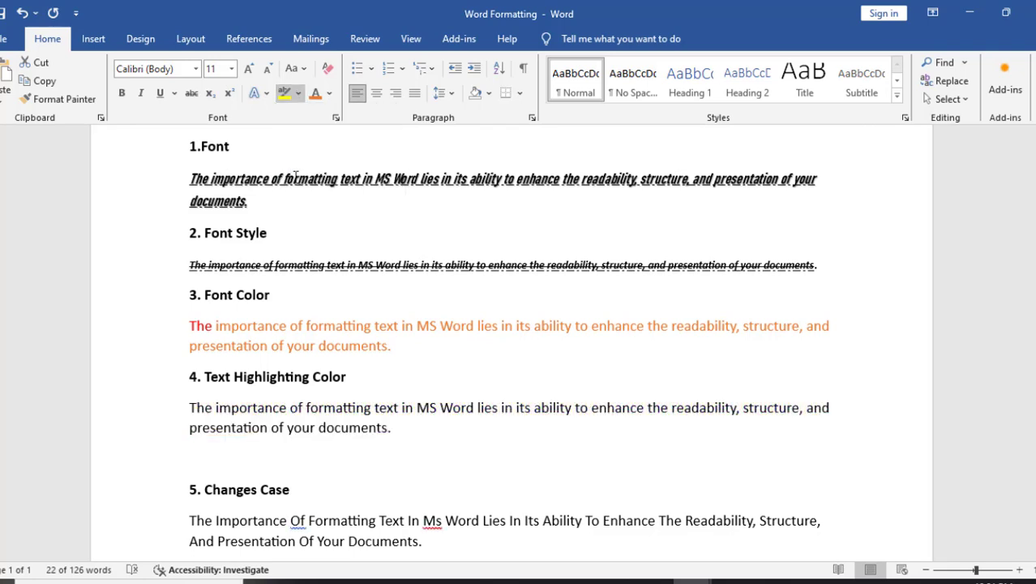
left_click(273, 414)
Delete the empty line between the highlighted paragraph and the "5. Changes Case" heading.
scroll(266, 397, "down", 3)
left_click(203, 329)
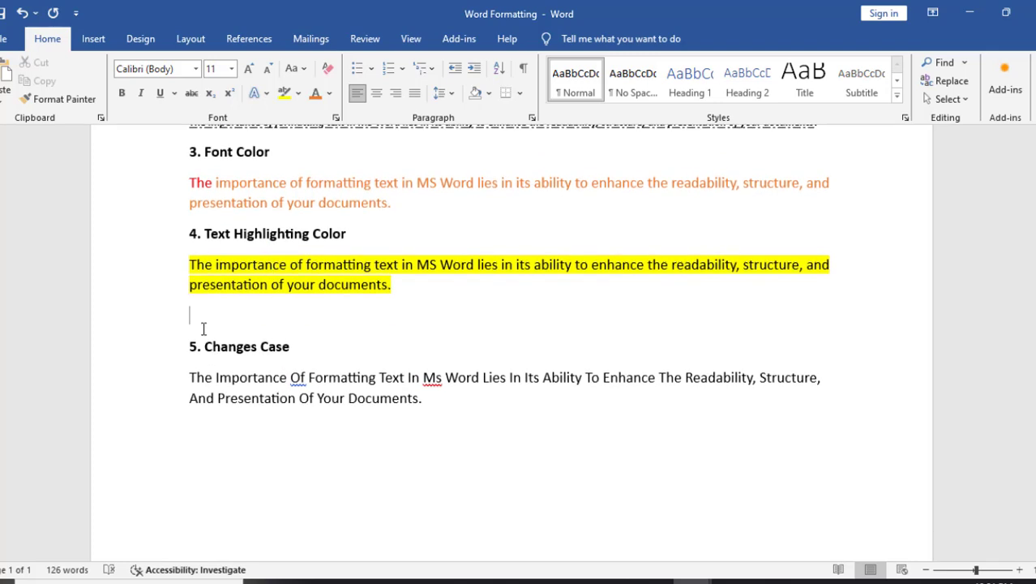
key("BackSpace")
scroll(340, 344, "up", 2)
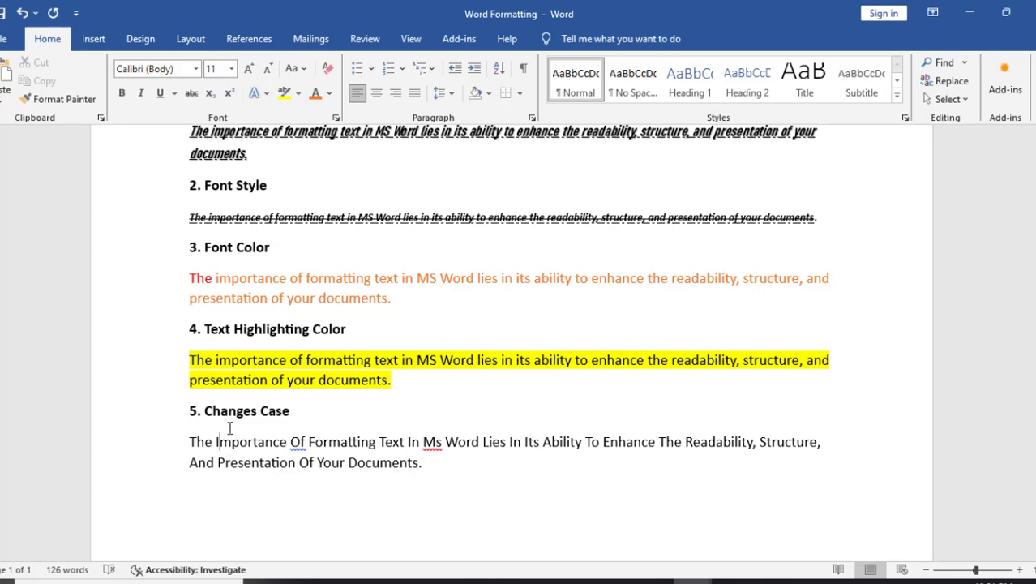
Try lowercase and UPPERCASE, in that order, on the whole paragraph under "5. Changes Case".
left_click(257, 411)
left_click_drag(194, 438, 377, 442)
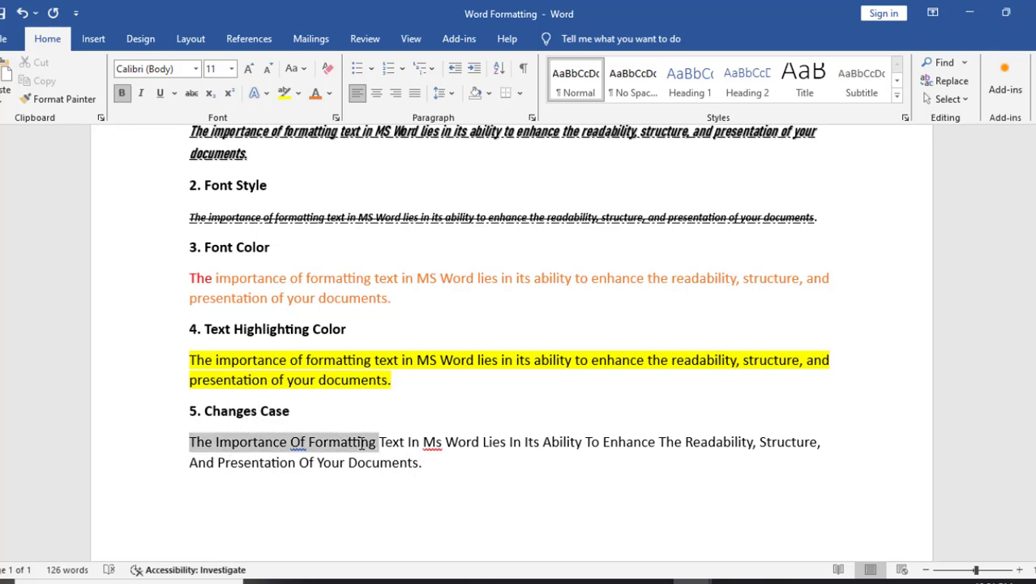
left_click(230, 463)
left_click(273, 444)
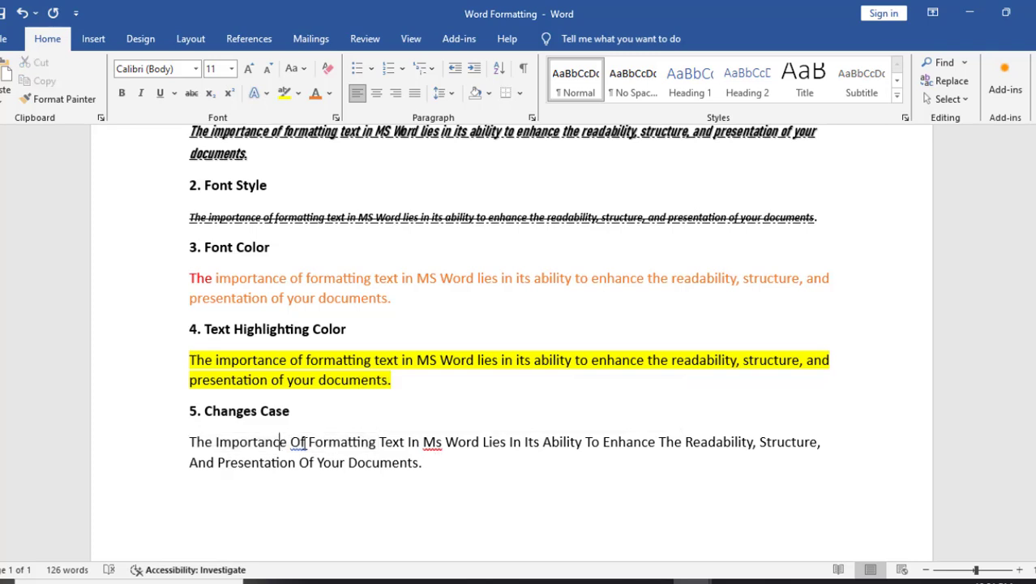
left_click(307, 442)
left_click_drag(190, 442, 447, 456)
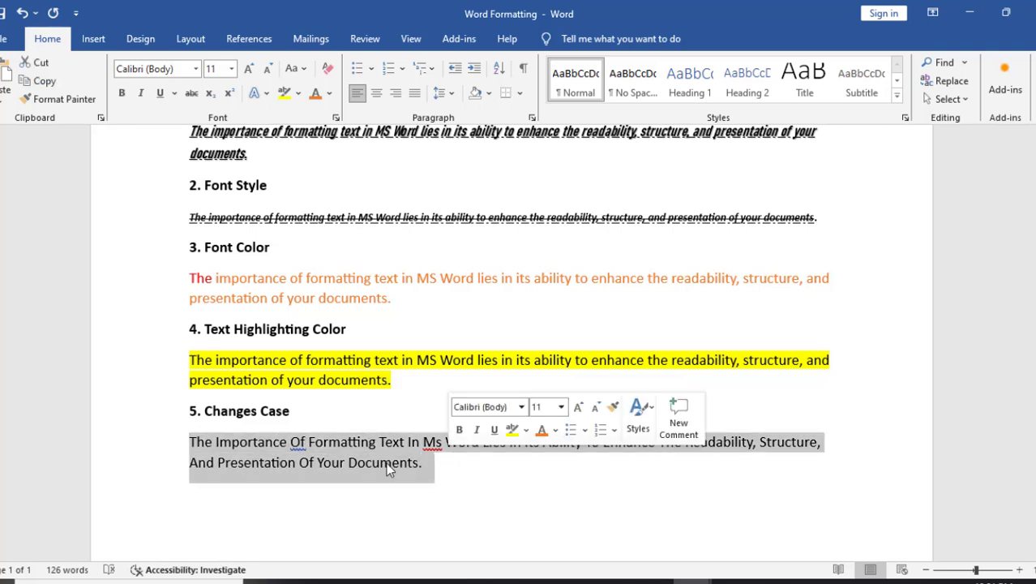
left_click(304, 71)
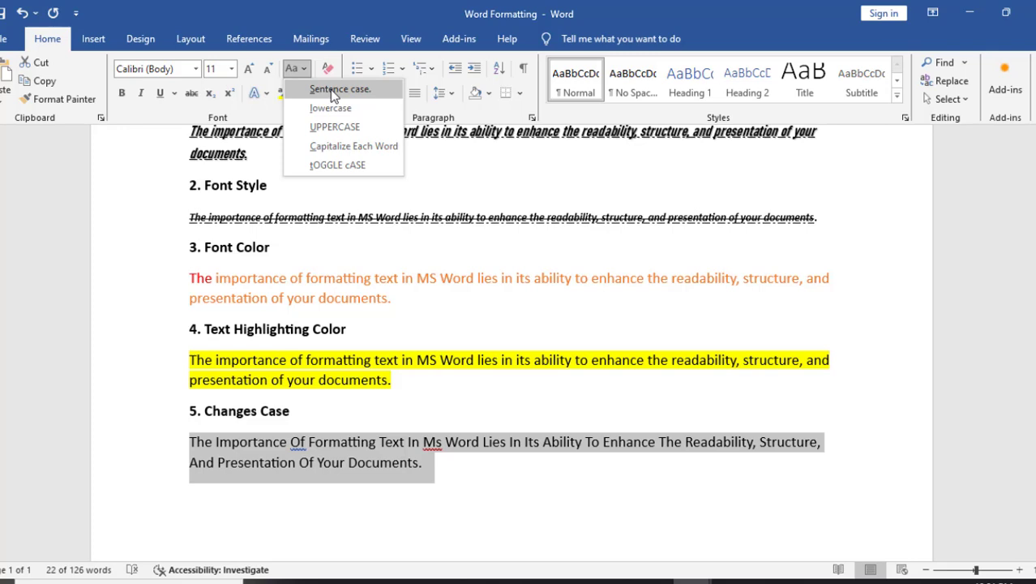
left_click(331, 114)
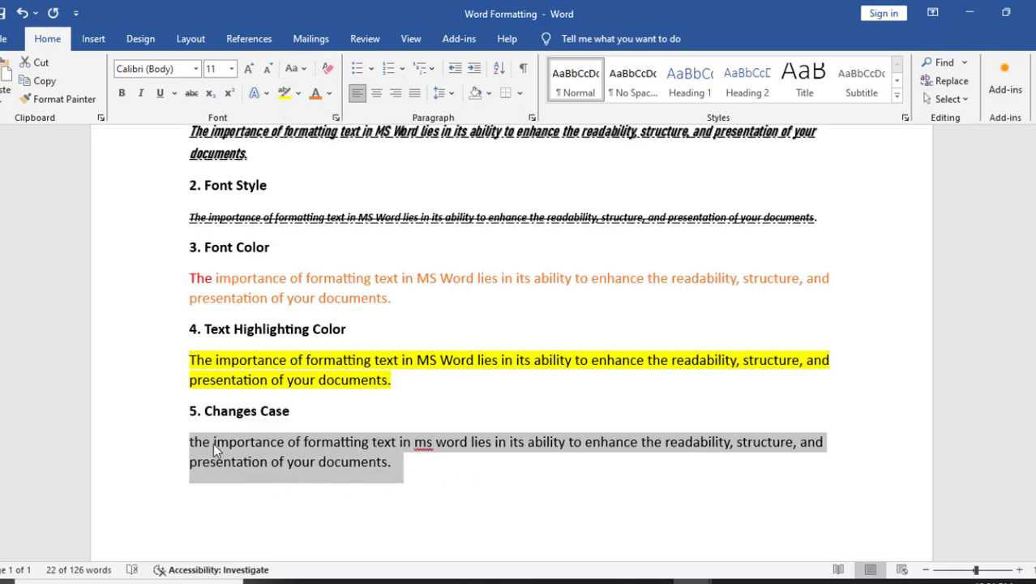
left_click(295, 69)
left_click(326, 130)
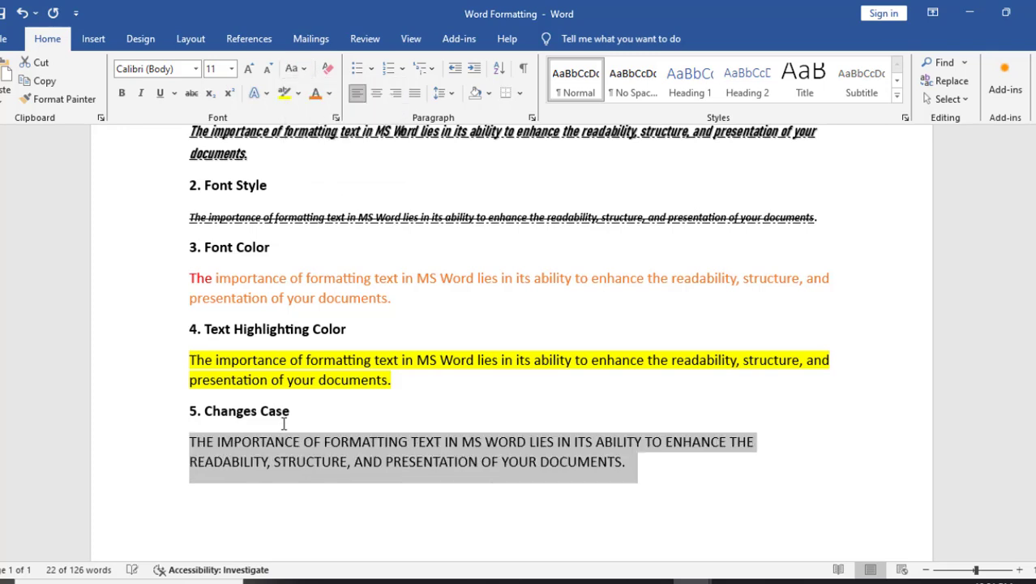
Apply Capitalize Each Word to the paragraph under "5. Changes Case" and invert its letters with tOGGLE cASE.
left_click(295, 68)
left_click(338, 146)
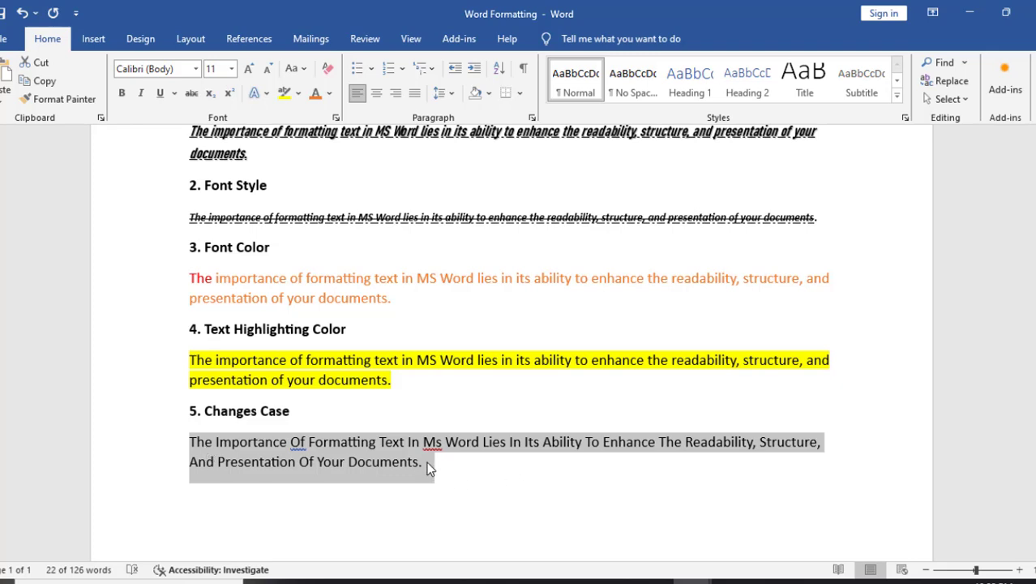
left_click(304, 71)
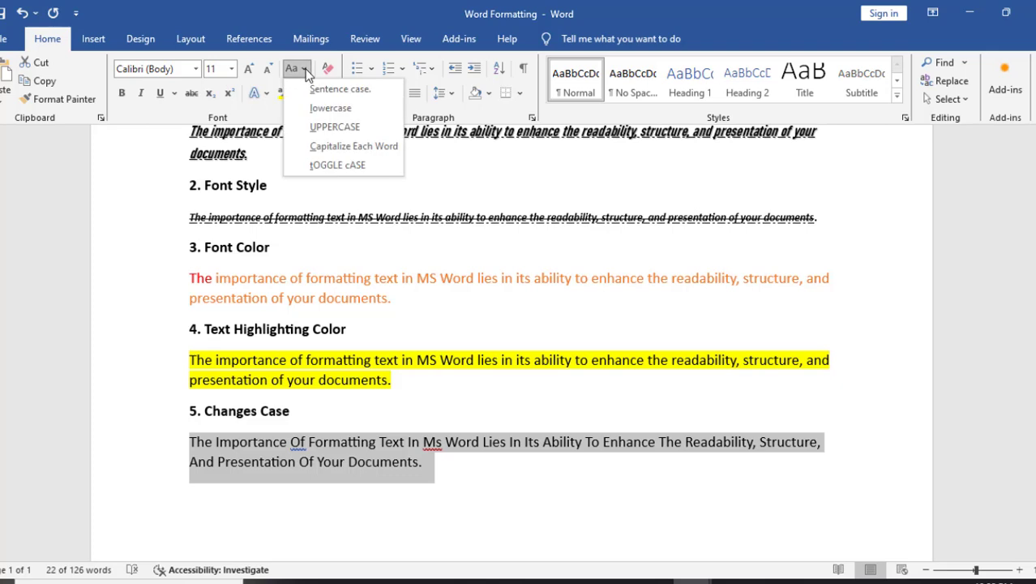
left_click(336, 166)
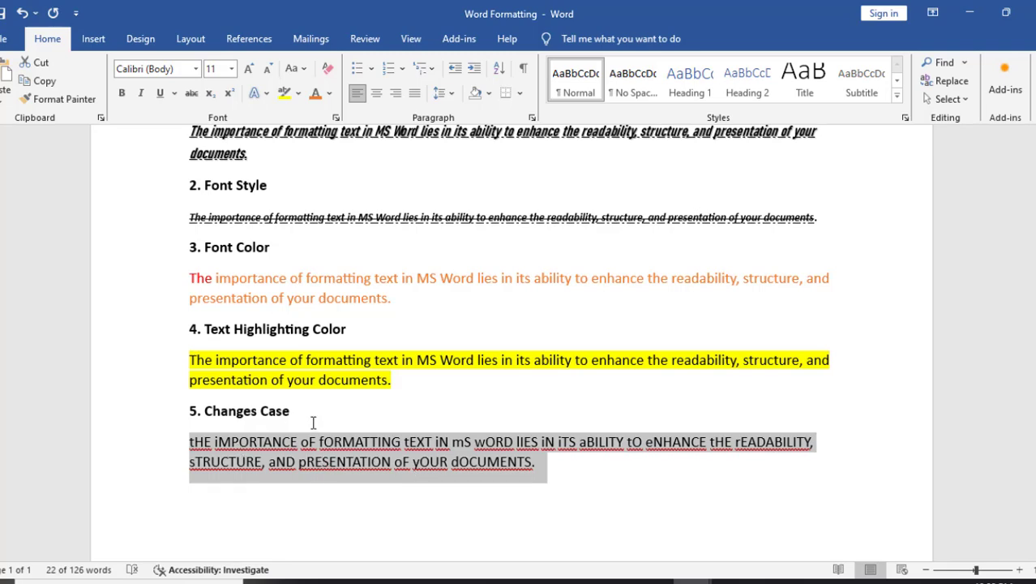
Review the formatting of all five sections, from the "Formatting Text" title to the "5. Changes Case" paragraph.
scroll(313, 422, "up", 3)
scroll(316, 422, "down", 5)
left_click(460, 381)
scroll(462, 379, "up", 2)
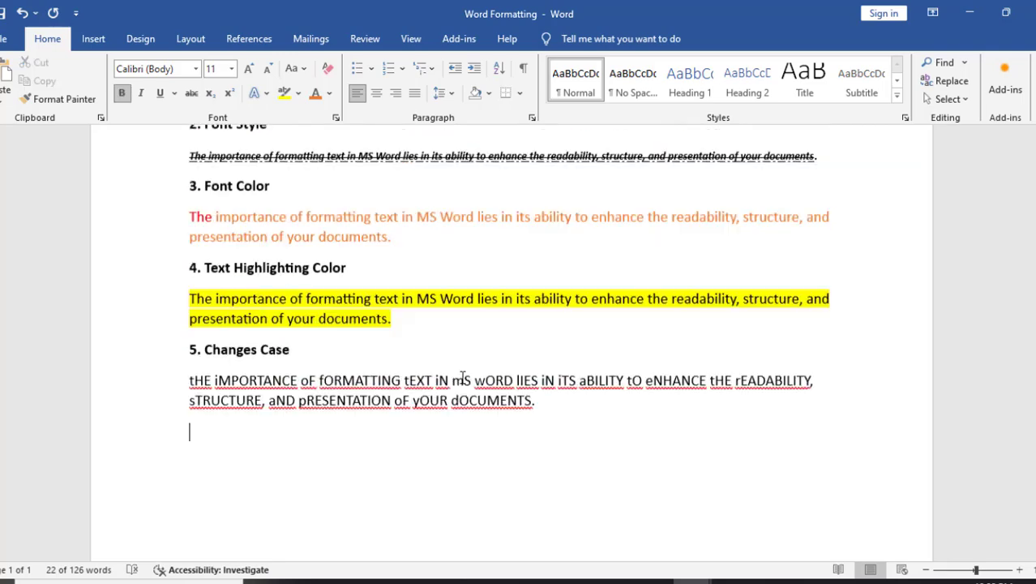
scroll(460, 379, "up", 5)
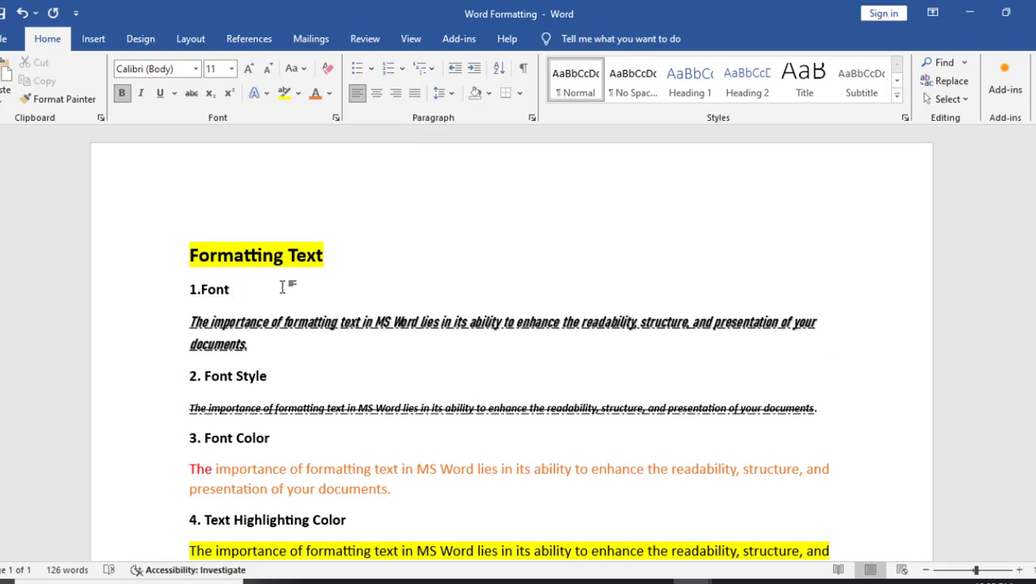
scroll(285, 290, "down", 5)
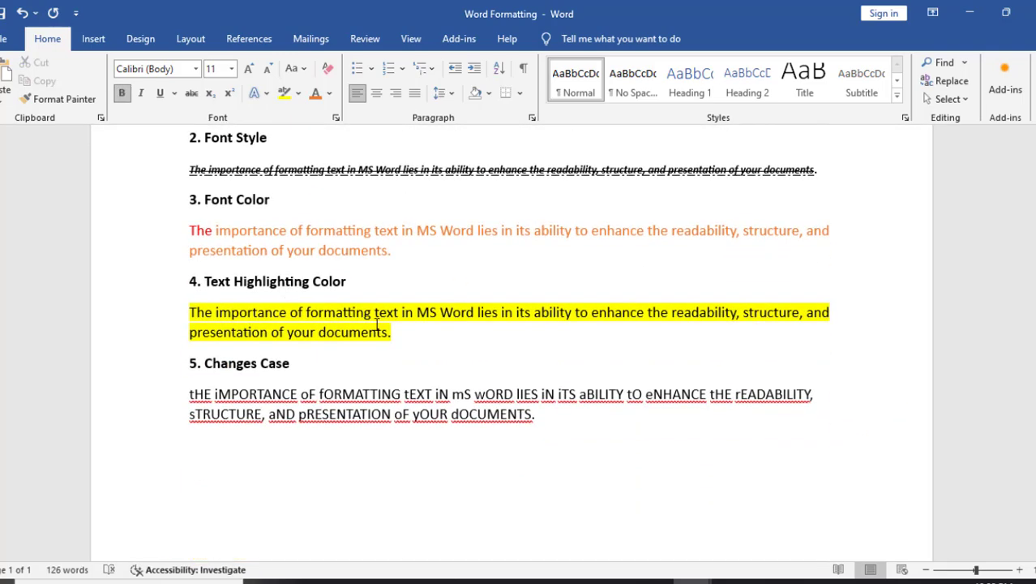
scroll(598, 432, "up", 4)
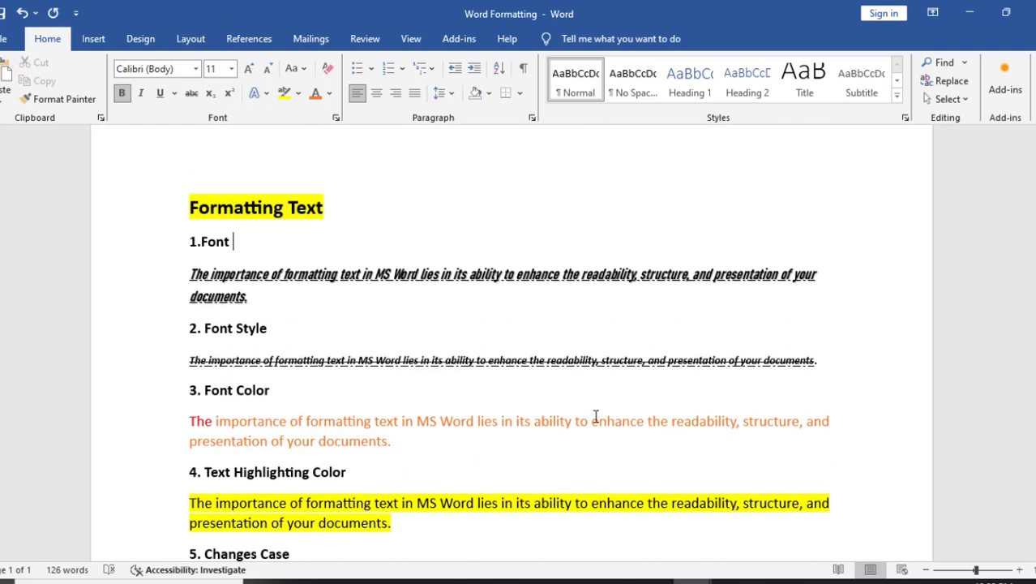
scroll(596, 416, "down", 3)
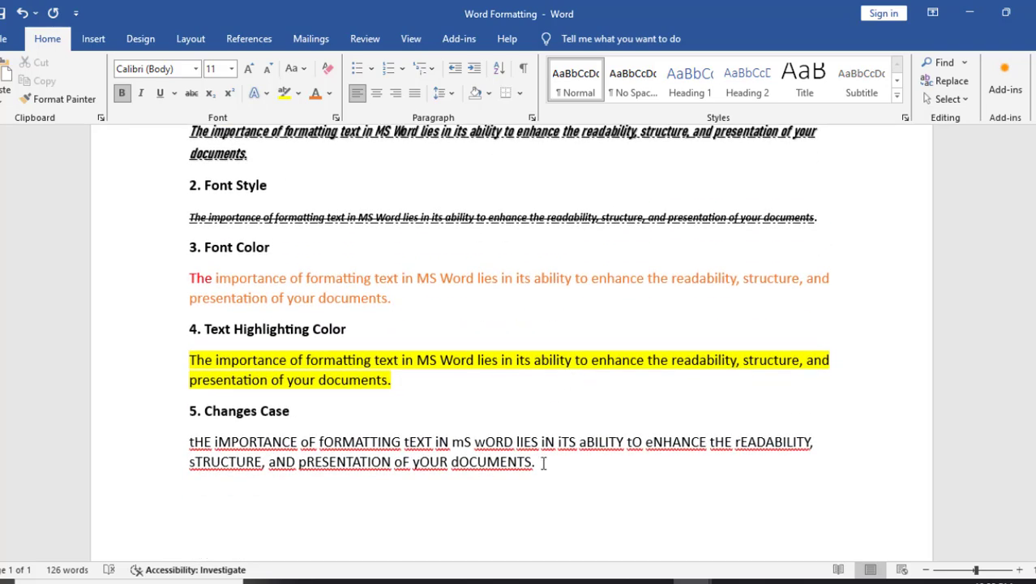